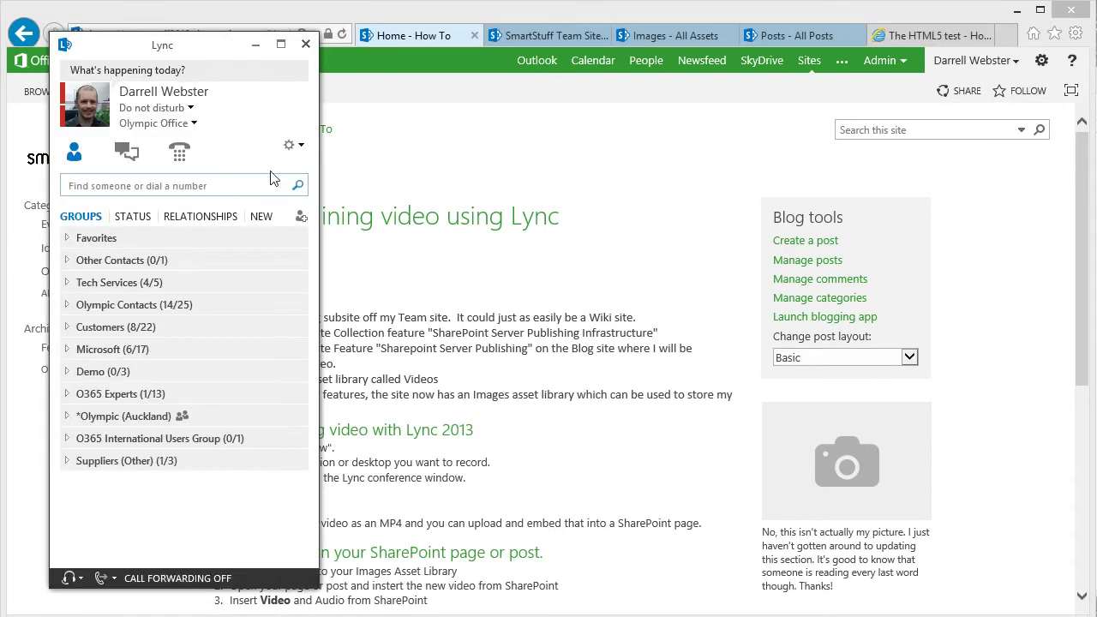
Step: Start an instant Lync Meet Now meeting and show its Present content choices
click(303, 145)
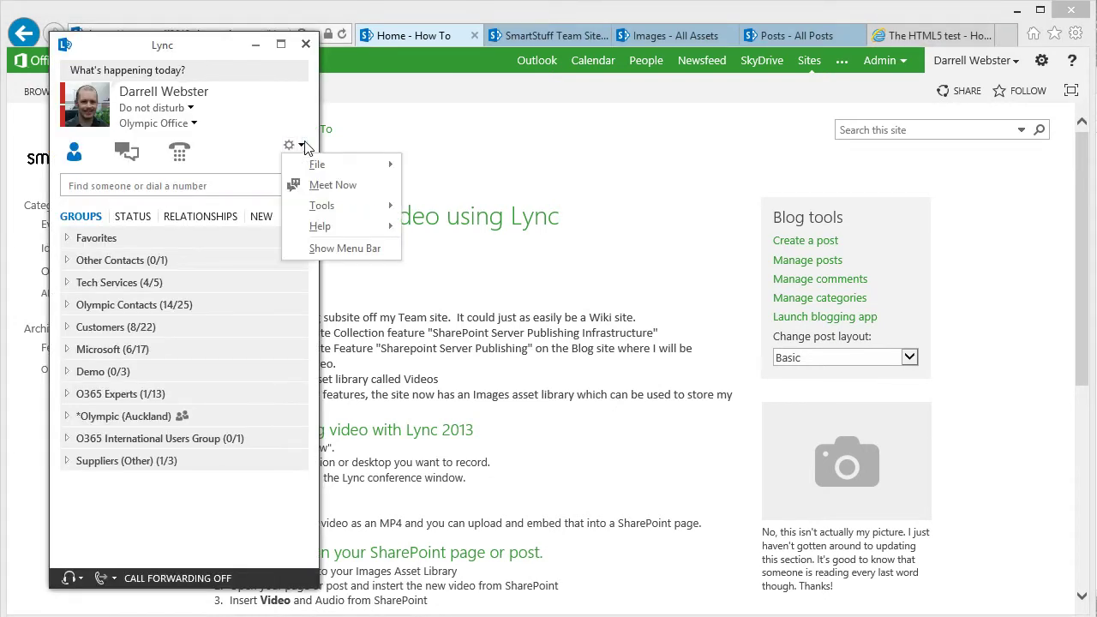
click(332, 185)
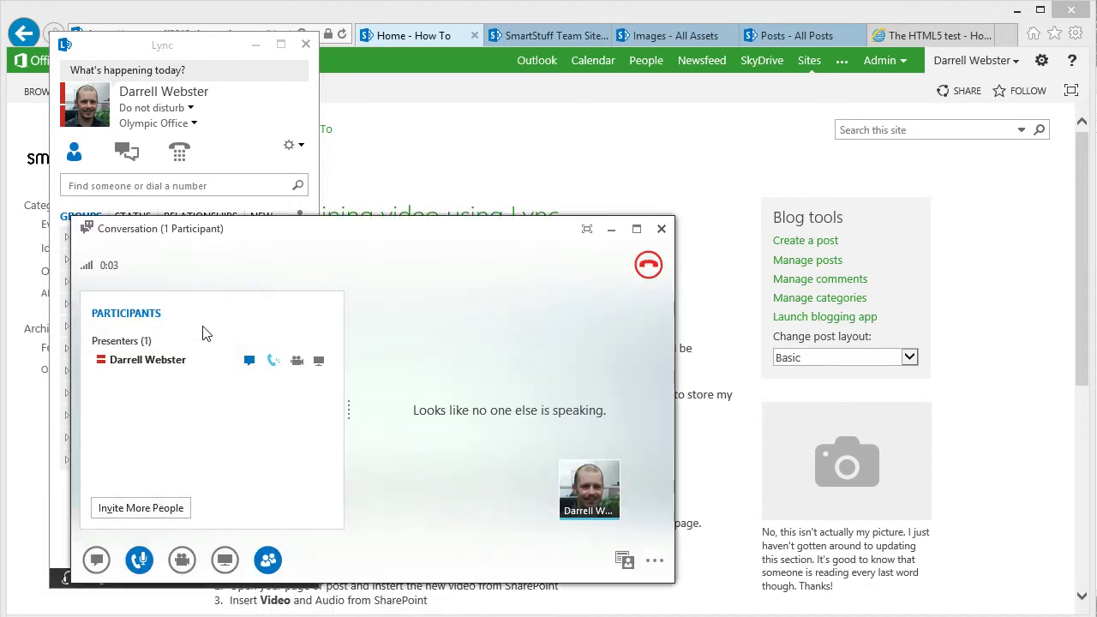
click(223, 568)
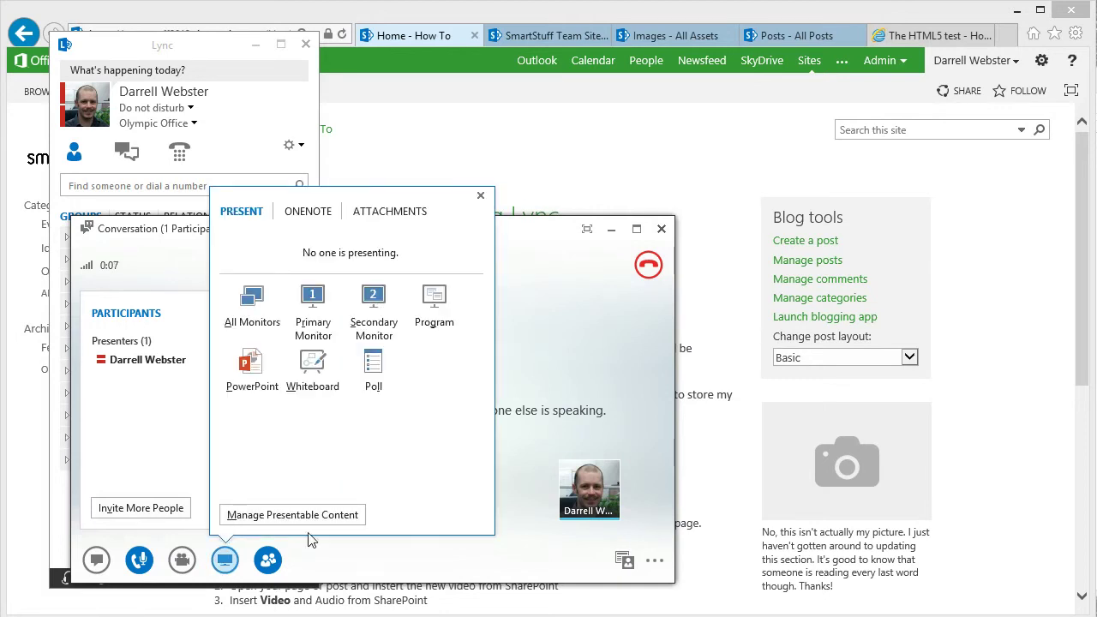
Step: Present the 'Home - How To - Windows Internet Explorer' program window in the meeting
click(437, 297)
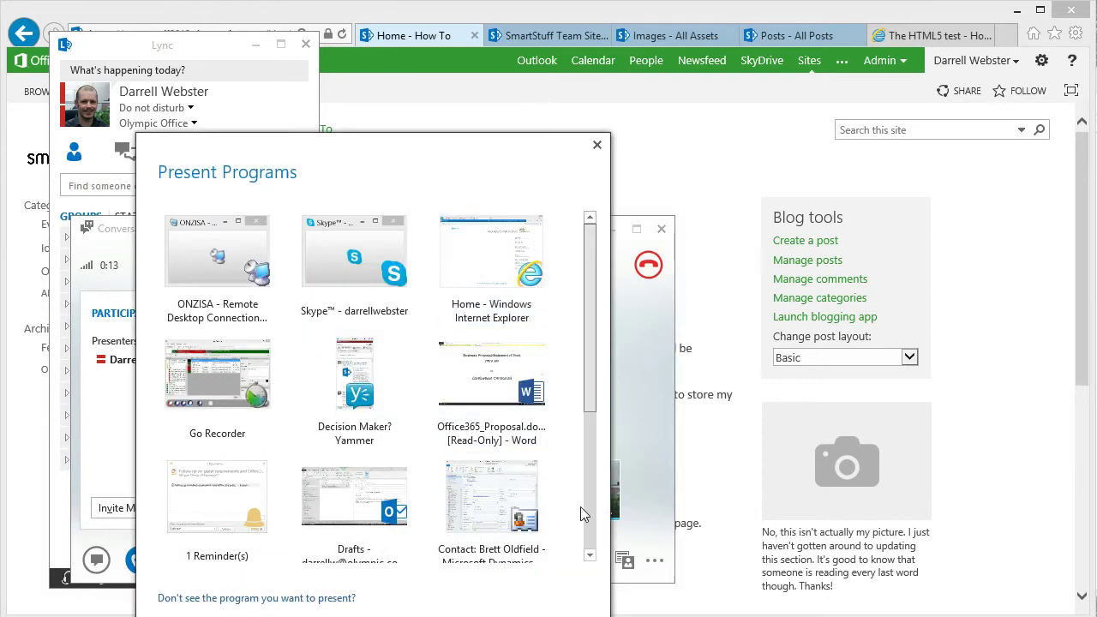
scroll(580, 506, down, 3)
click(217, 493)
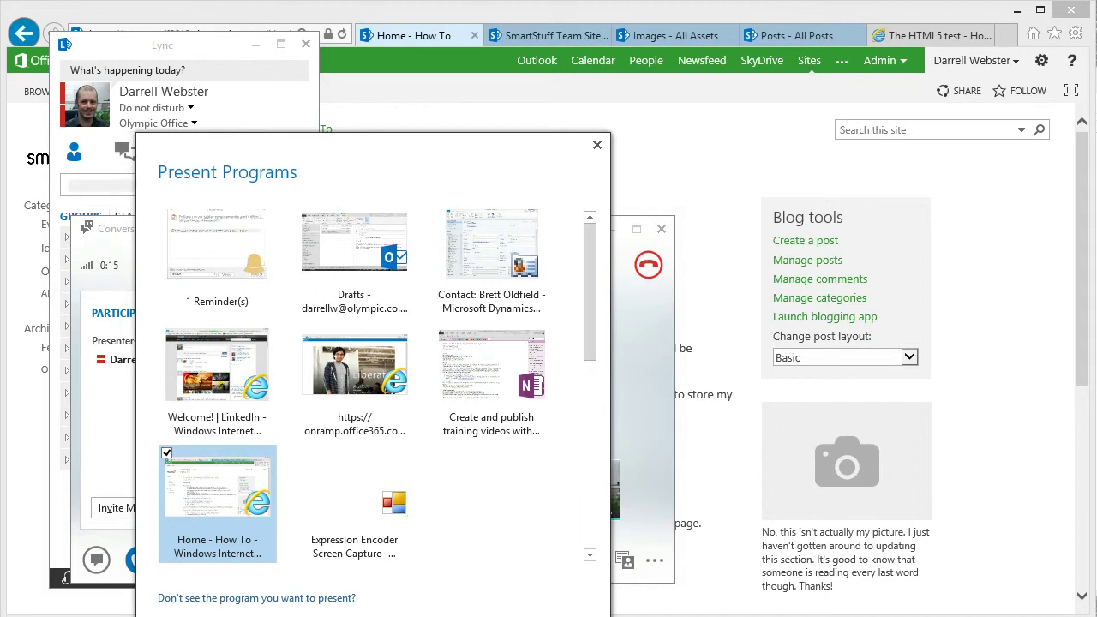
key(Return)
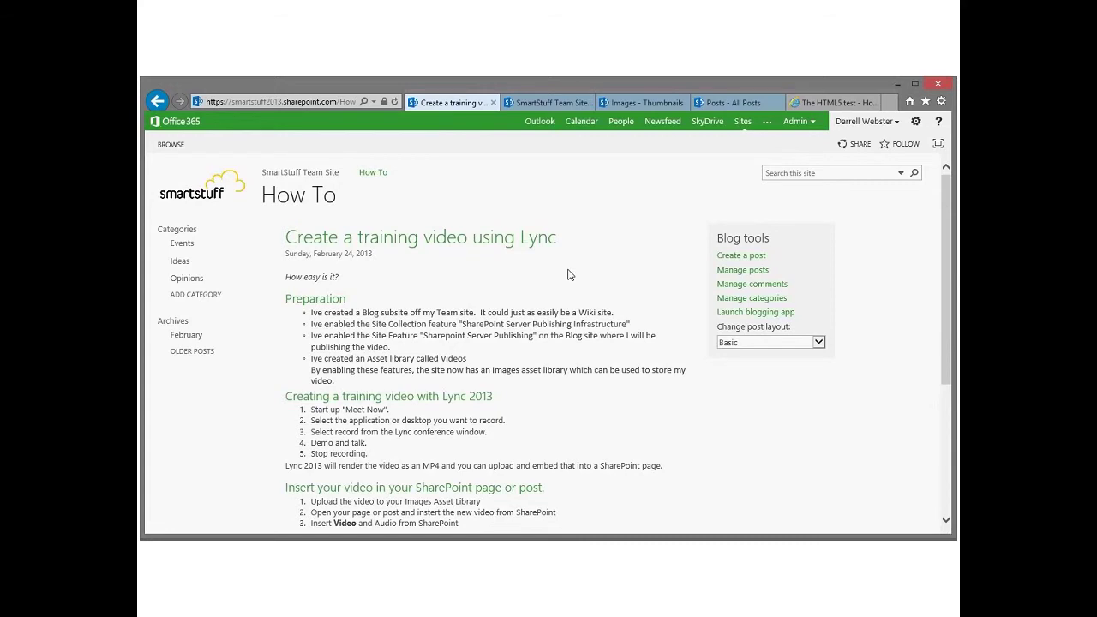
Step: Open Site Collection Features in the SmartStuff Team Site's settings
click(534, 104)
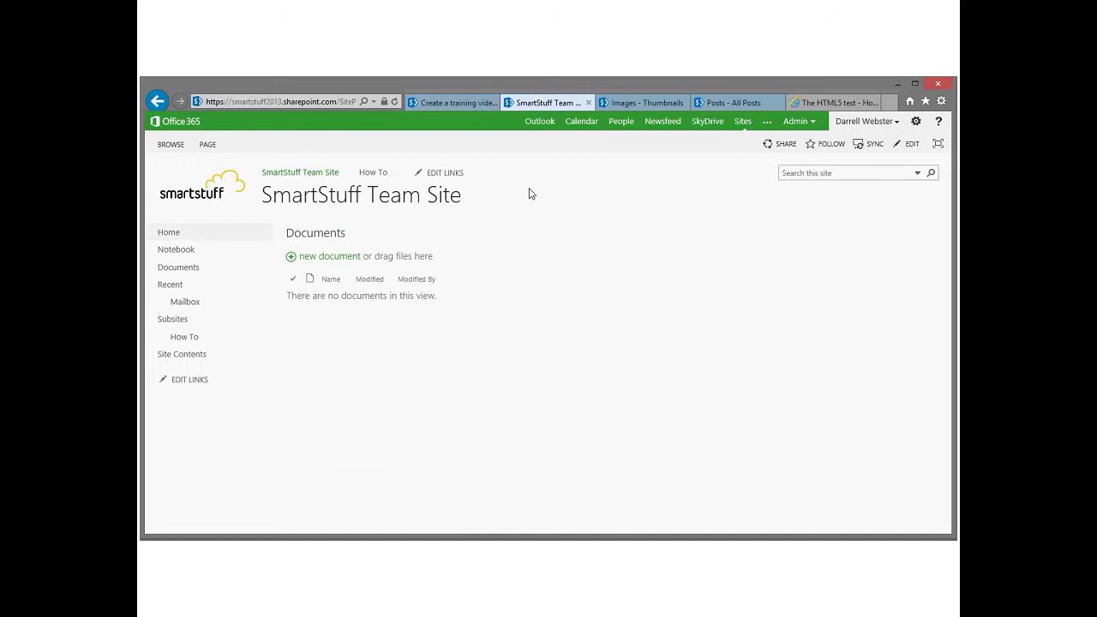
click(916, 123)
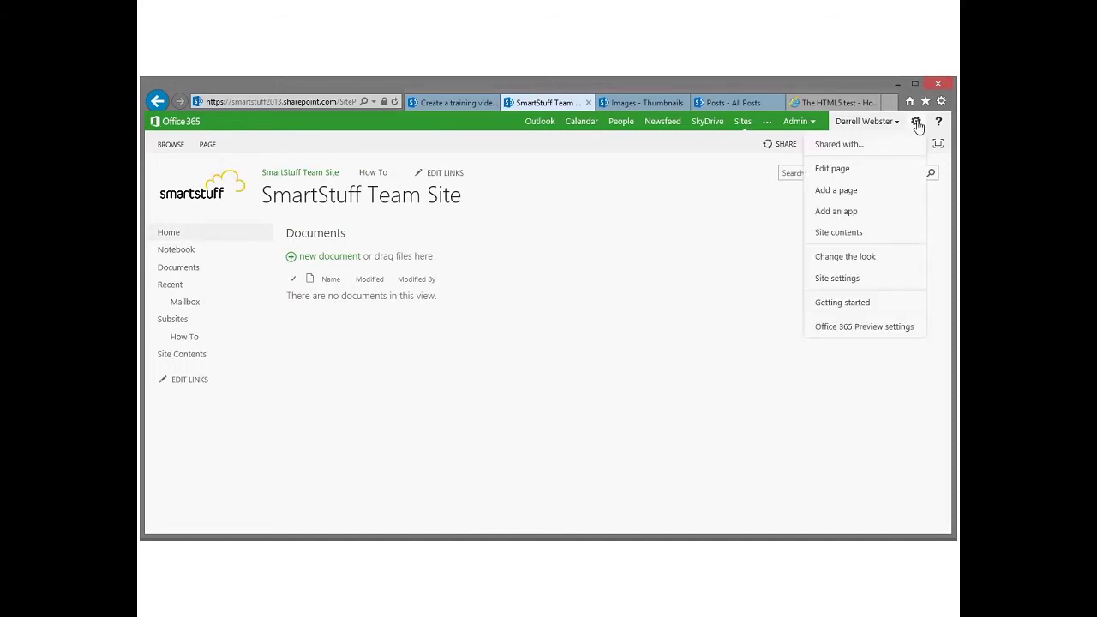
click(848, 257)
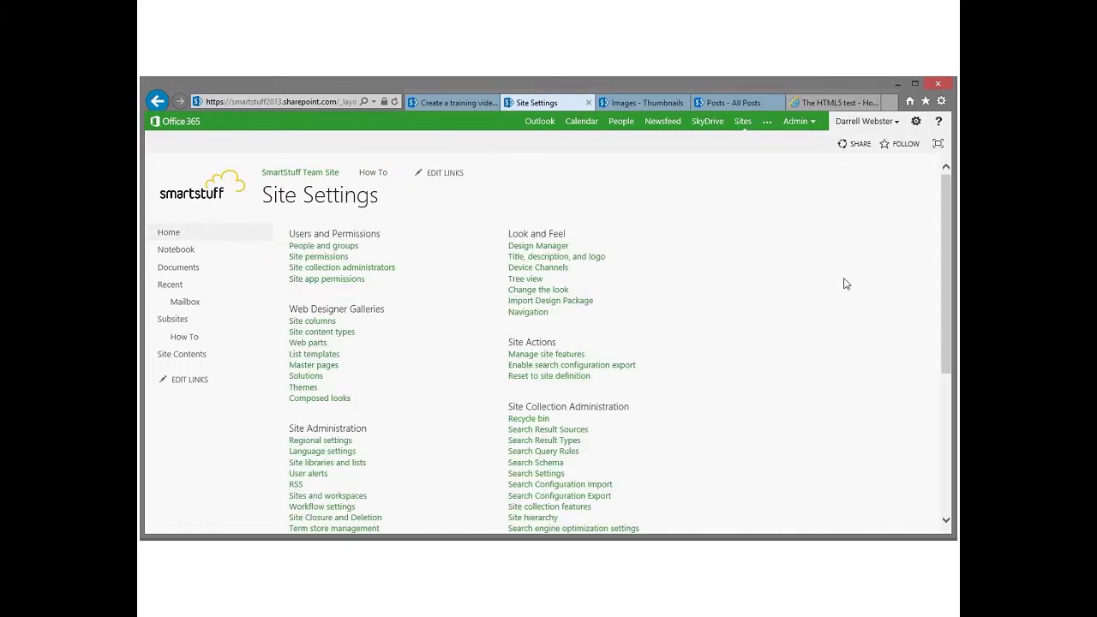
click(946, 423)
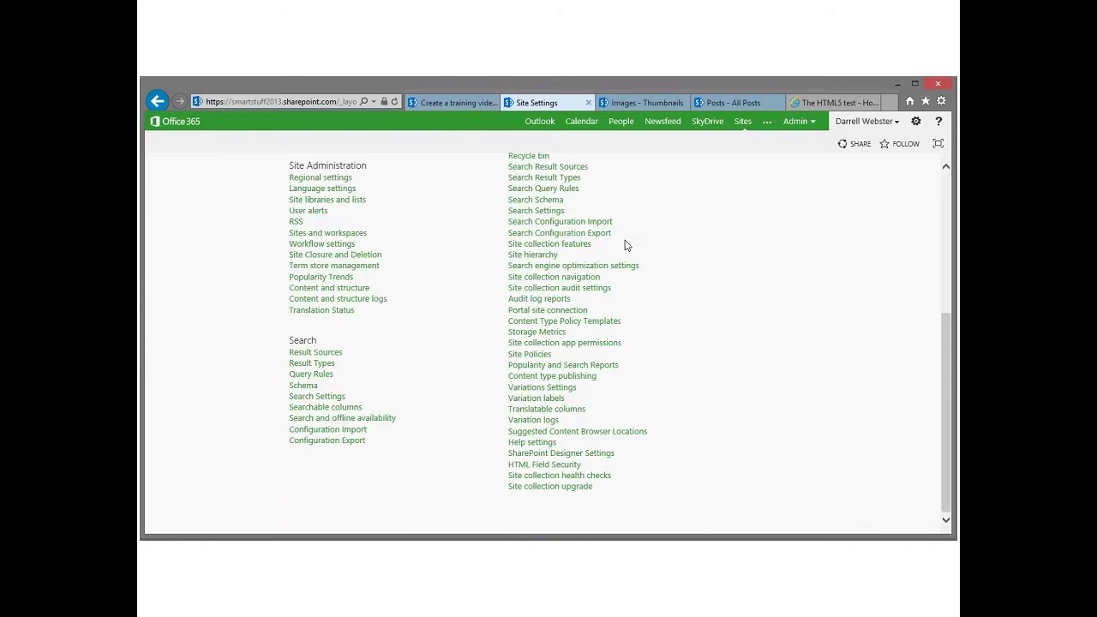
click(556, 247)
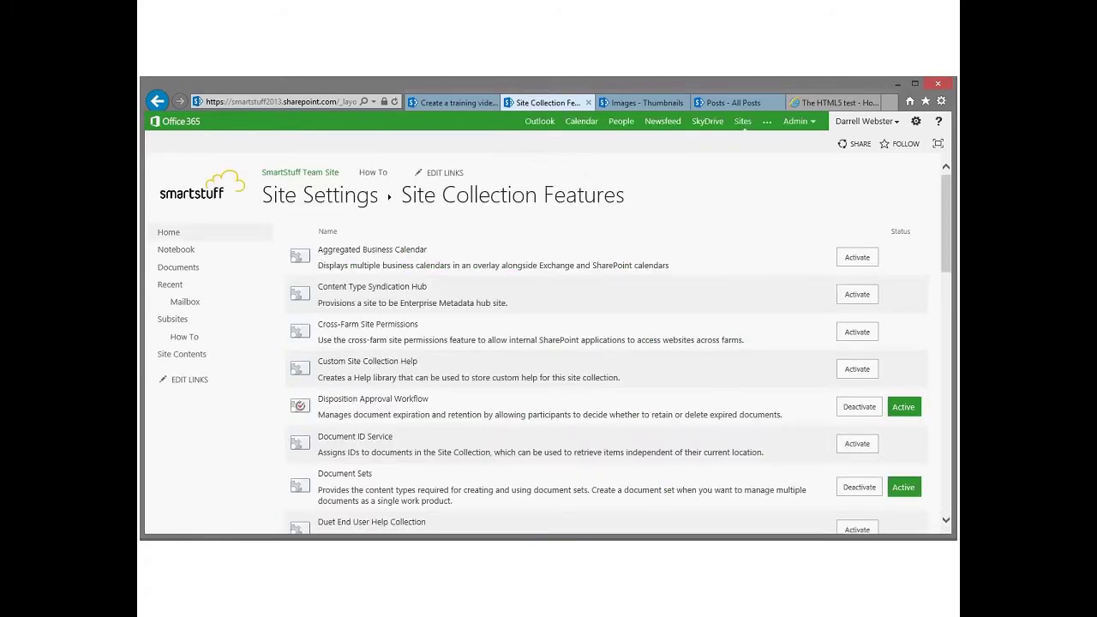
Step: Scroll to and highlight the active SharePoint Server Publishing Infrastructure feature
drag(945, 257, 934, 491)
scroll(934, 492, down, 2)
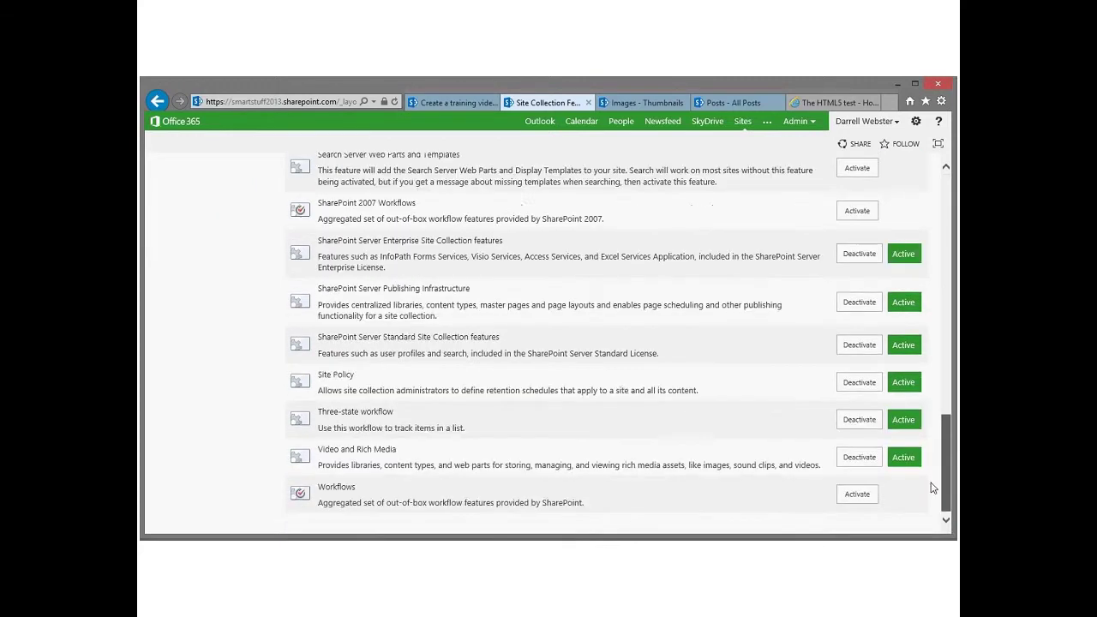
triple_click(433, 295)
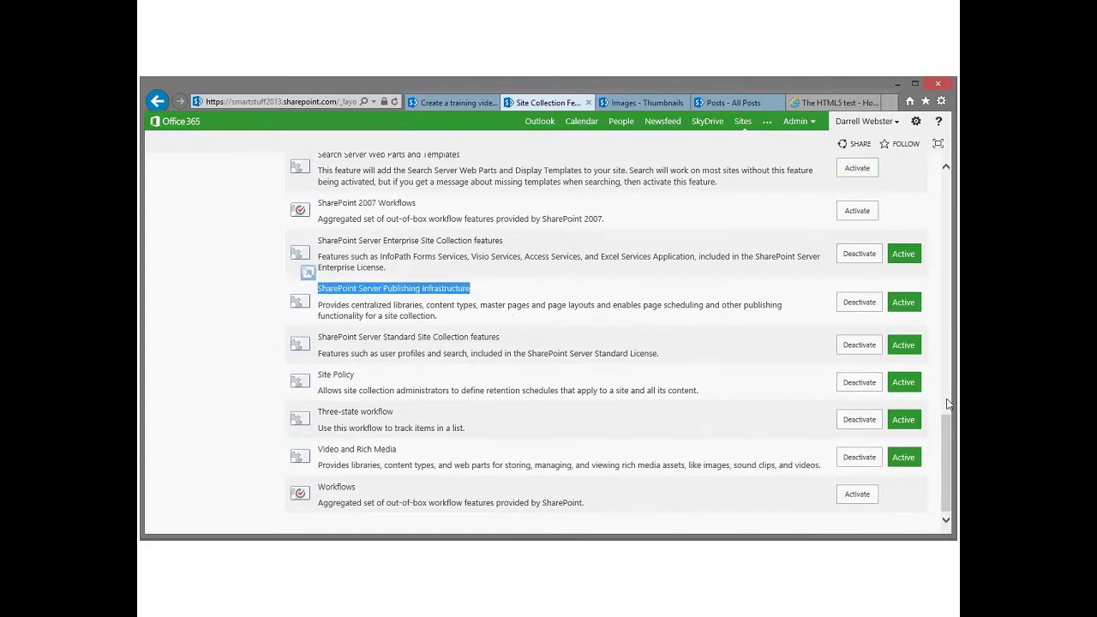
drag(947, 410, 947, 175)
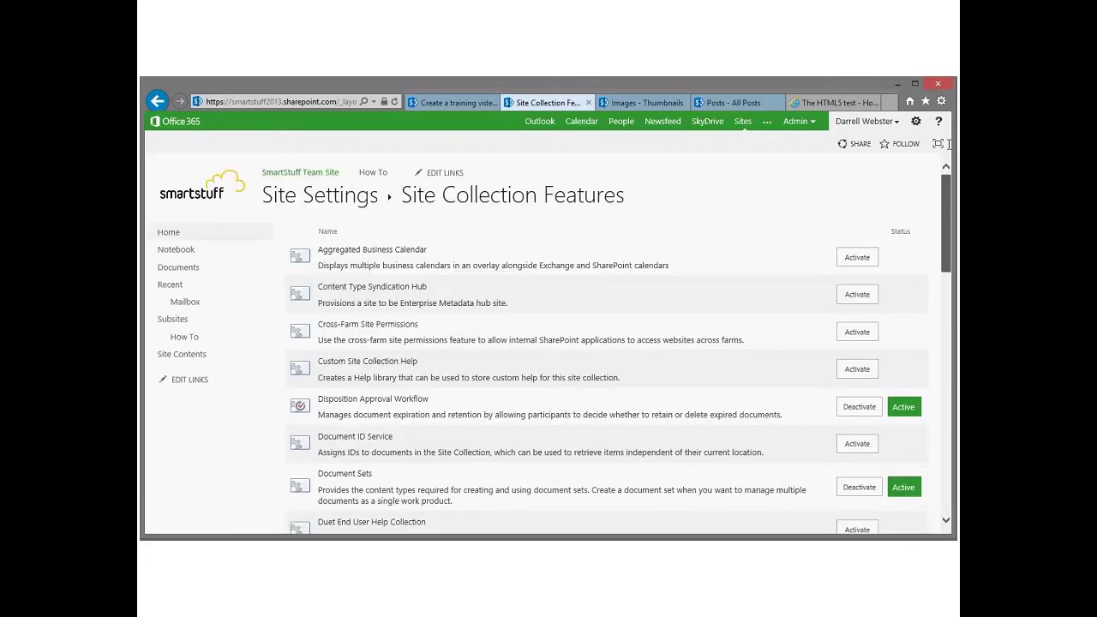
Step: Open the How To site's Manage site features page
click(377, 174)
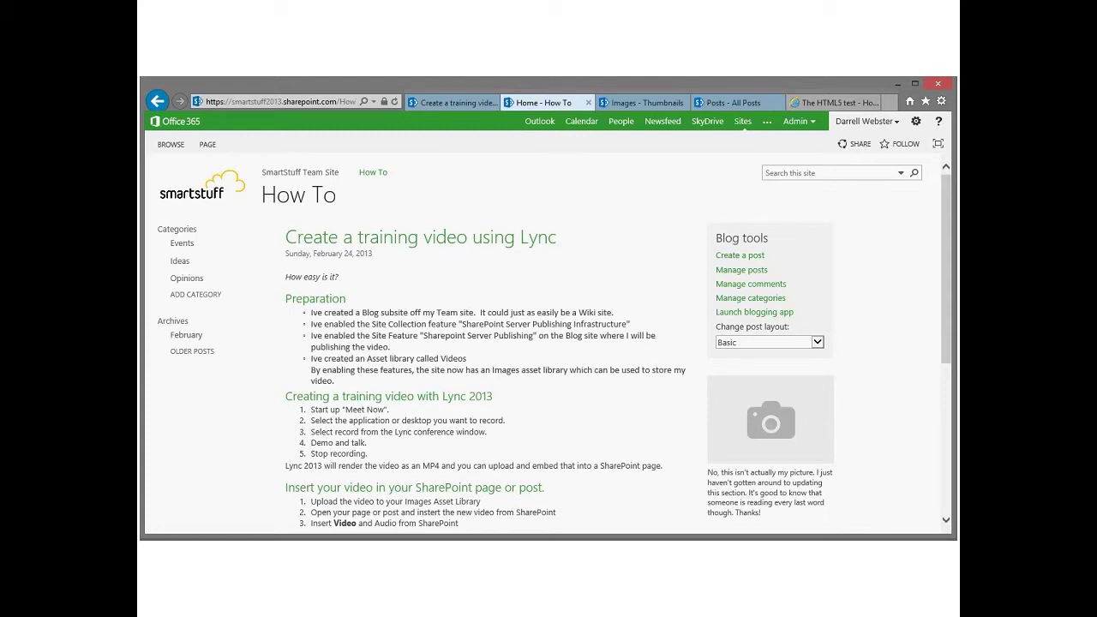
click(916, 125)
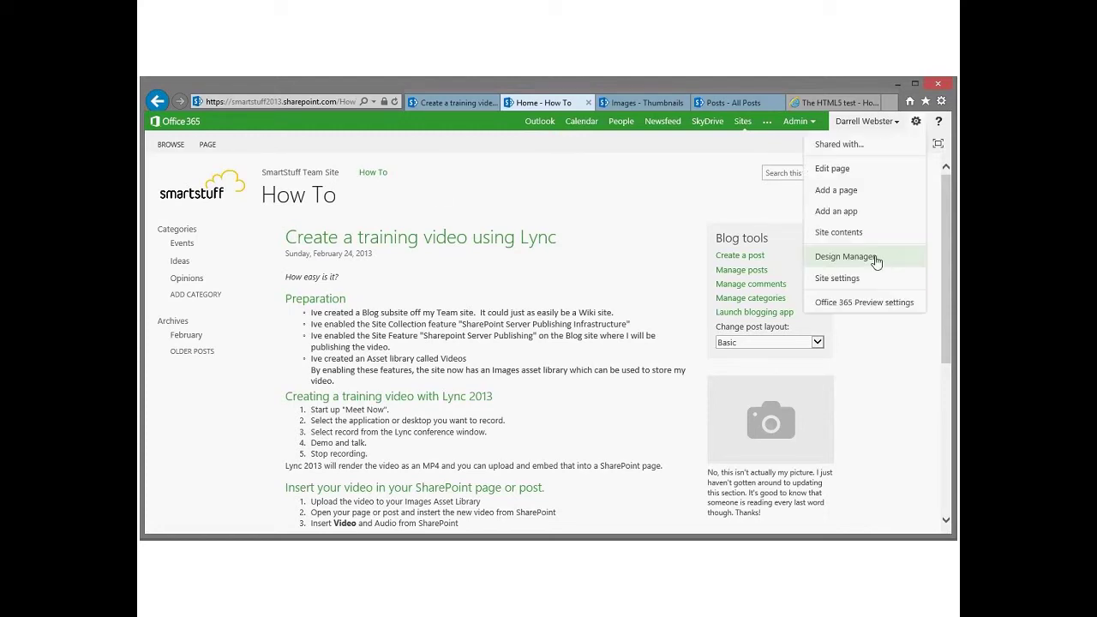
click(901, 277)
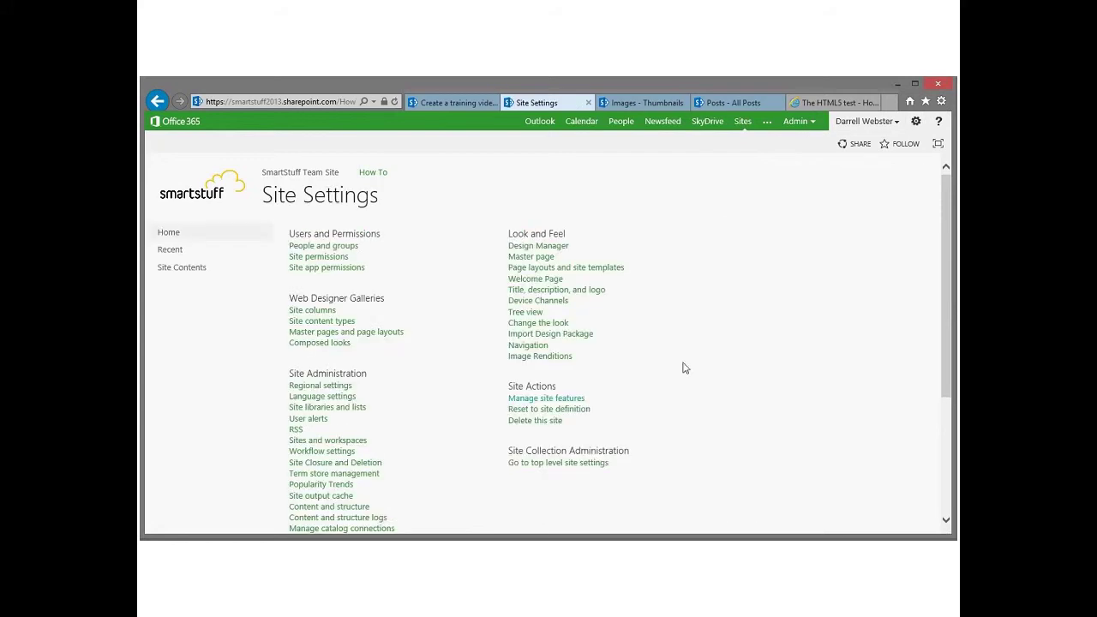
click(569, 398)
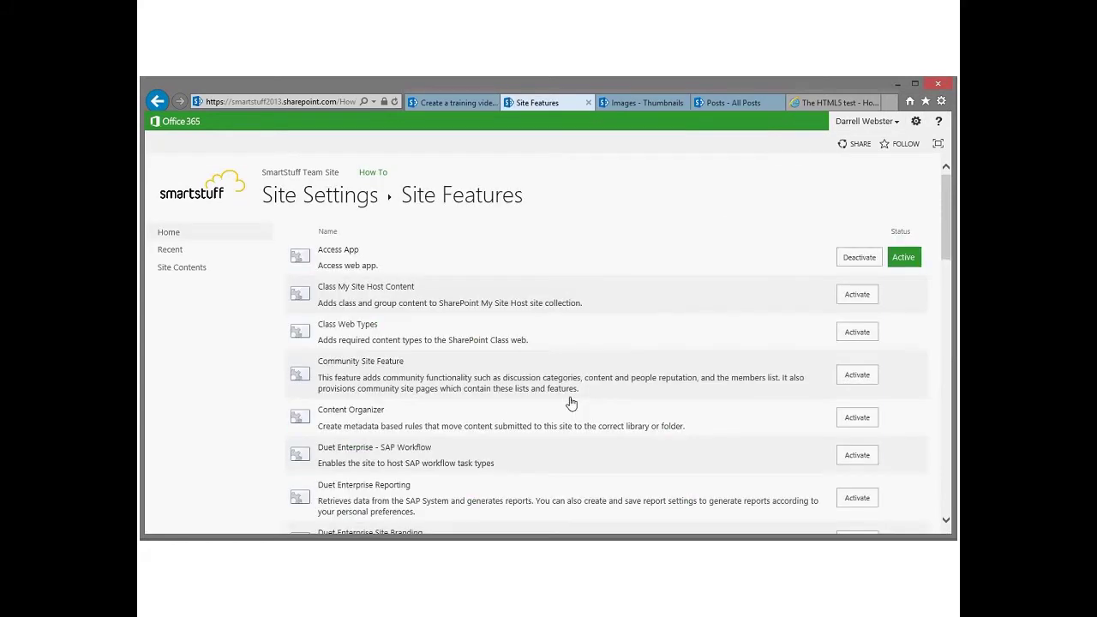
Step: Highlight the active SharePoint Server Publishing feature, then go to the Images library
drag(945, 246, 948, 423)
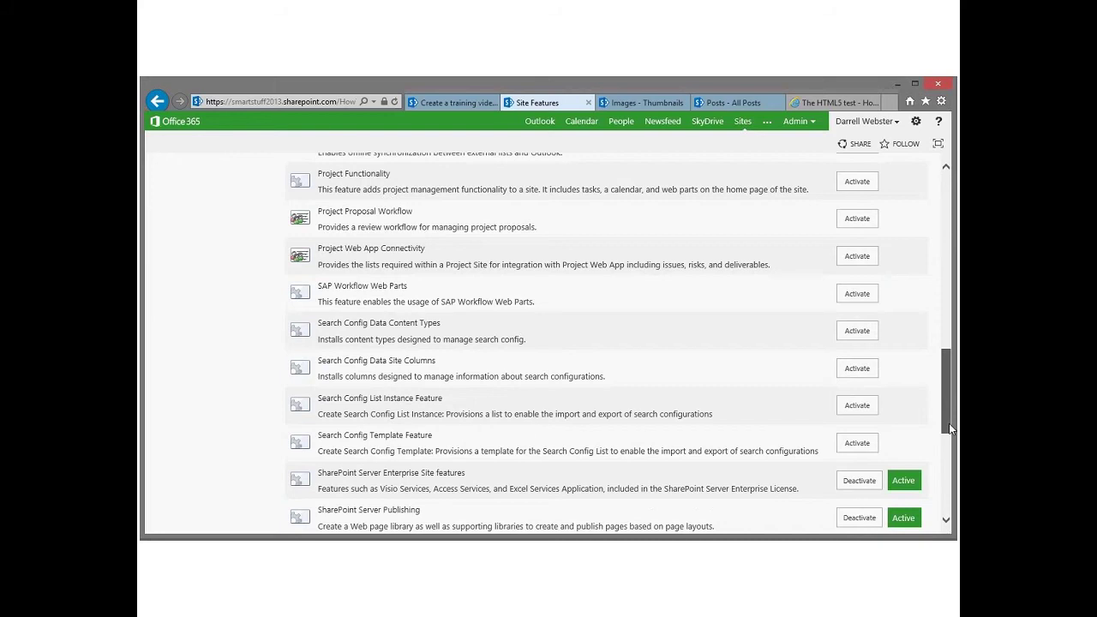
scroll(589, 332, down, 3)
scroll(463, 326, up, 1)
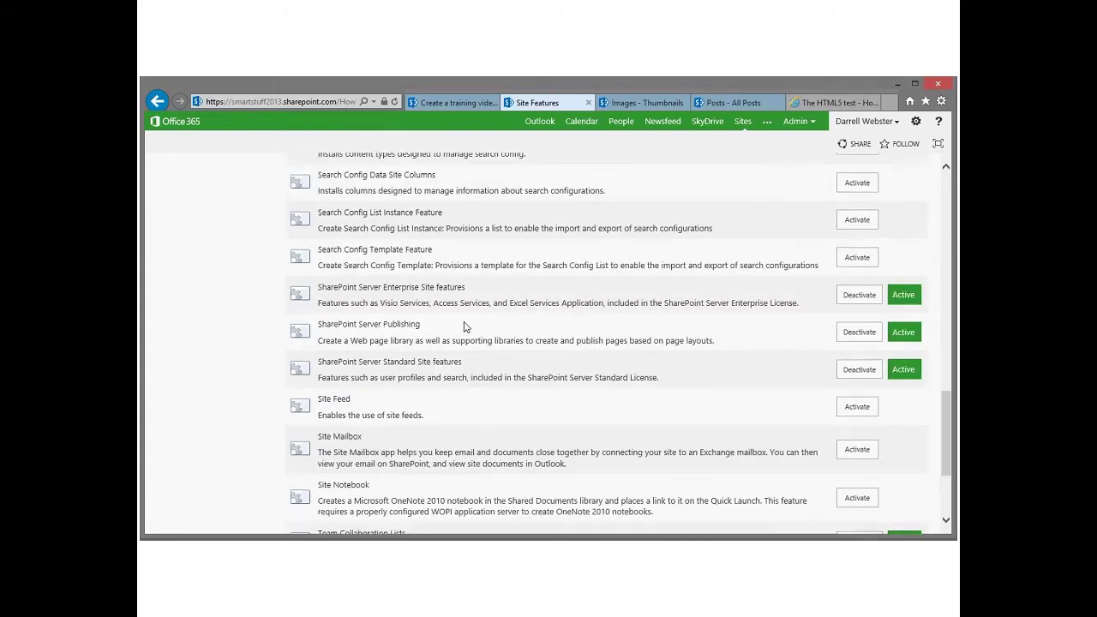
triple_click(464, 326)
click(431, 328)
click(641, 103)
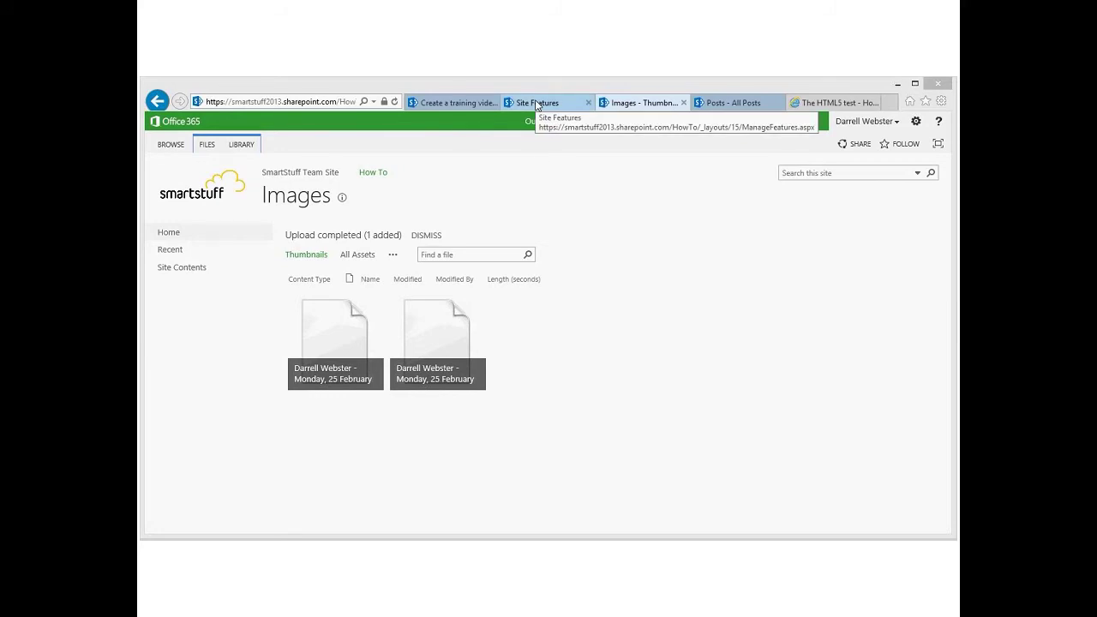
Step: Switch back to the Home - How To tab showing the training video blog post
click(431, 102)
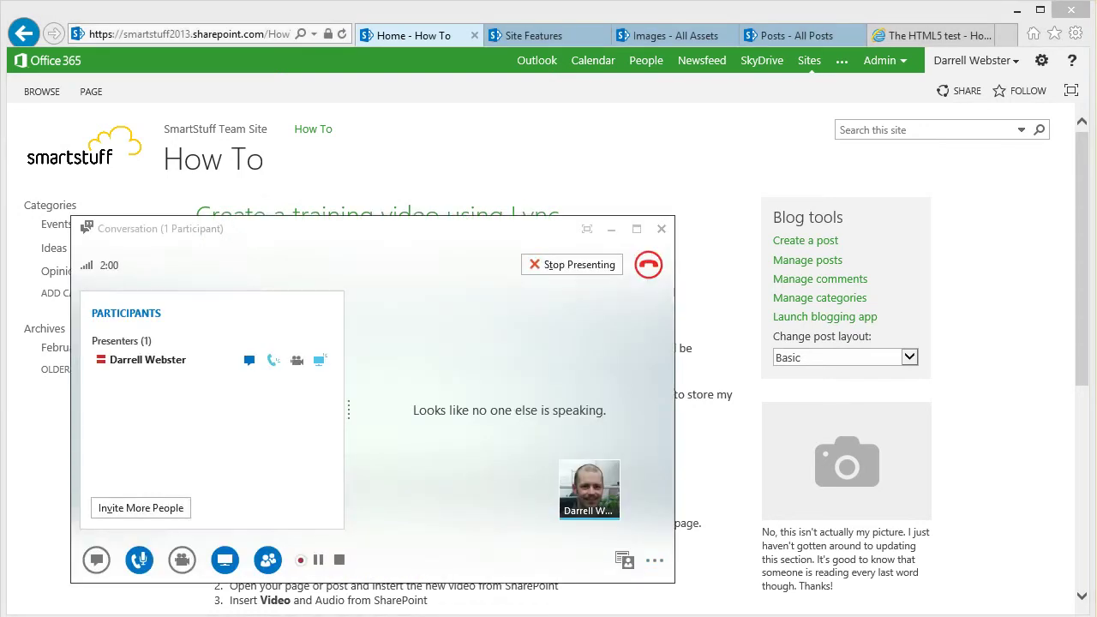
Step: Stop the meeting recording and move Recording Manager up to show it processing
click(657, 561)
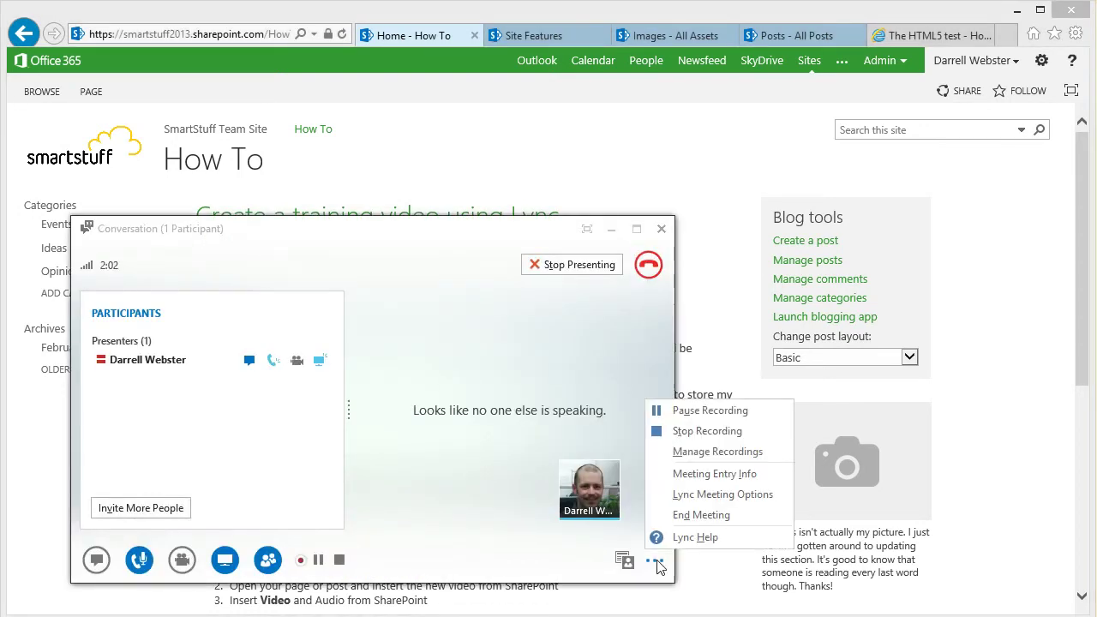
click(716, 438)
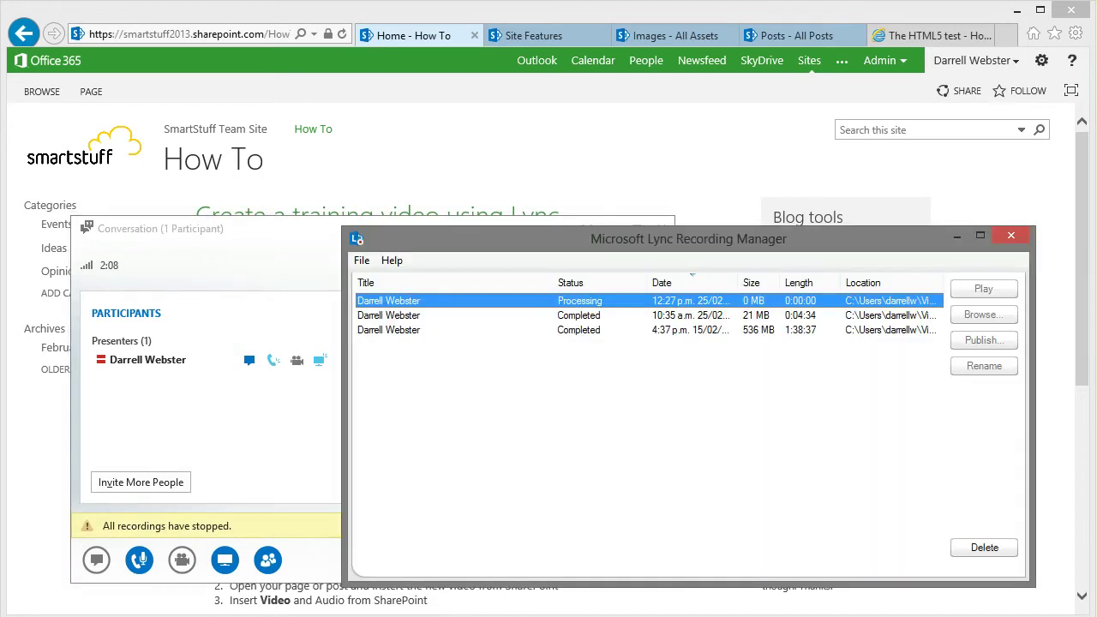
drag(762, 245, 760, 174)
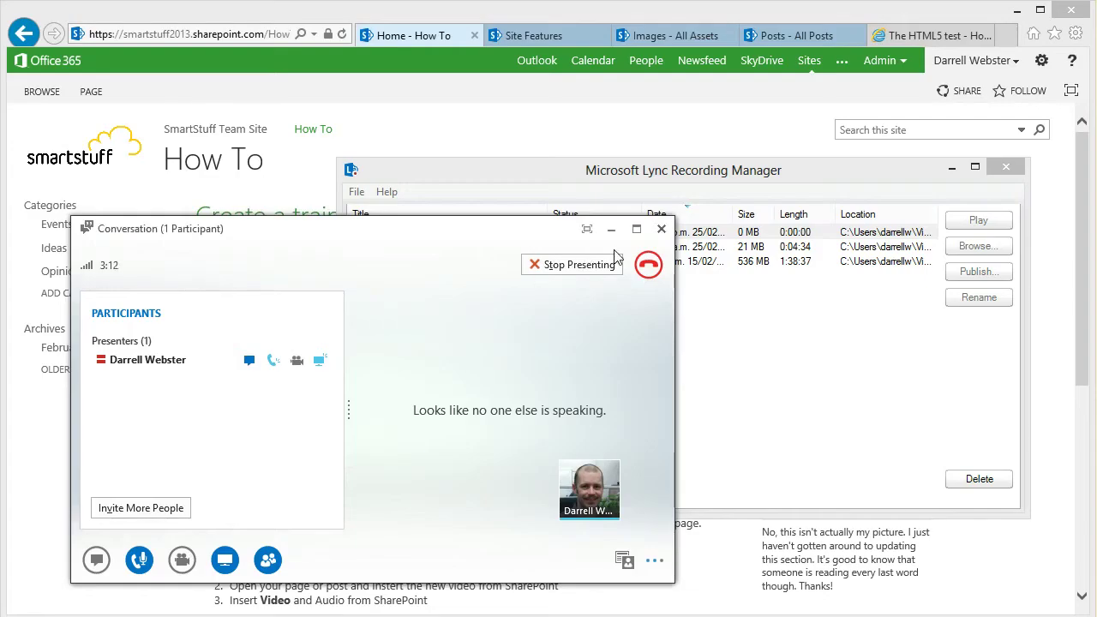
Step: Stop presenting, hang up, and close the Meet Now conversation
click(570, 266)
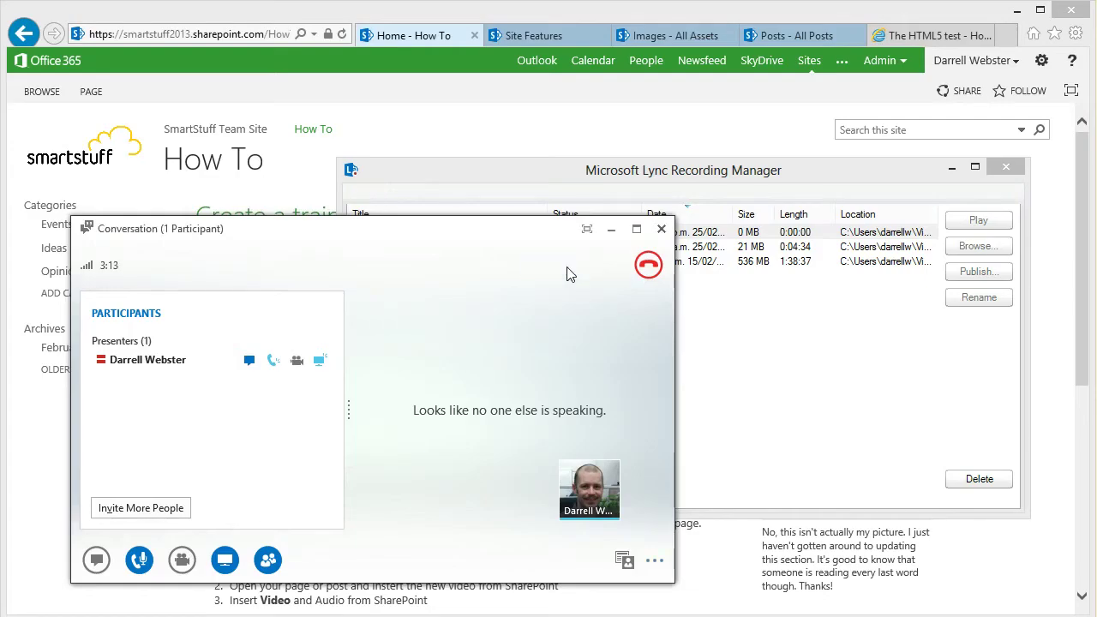
click(648, 266)
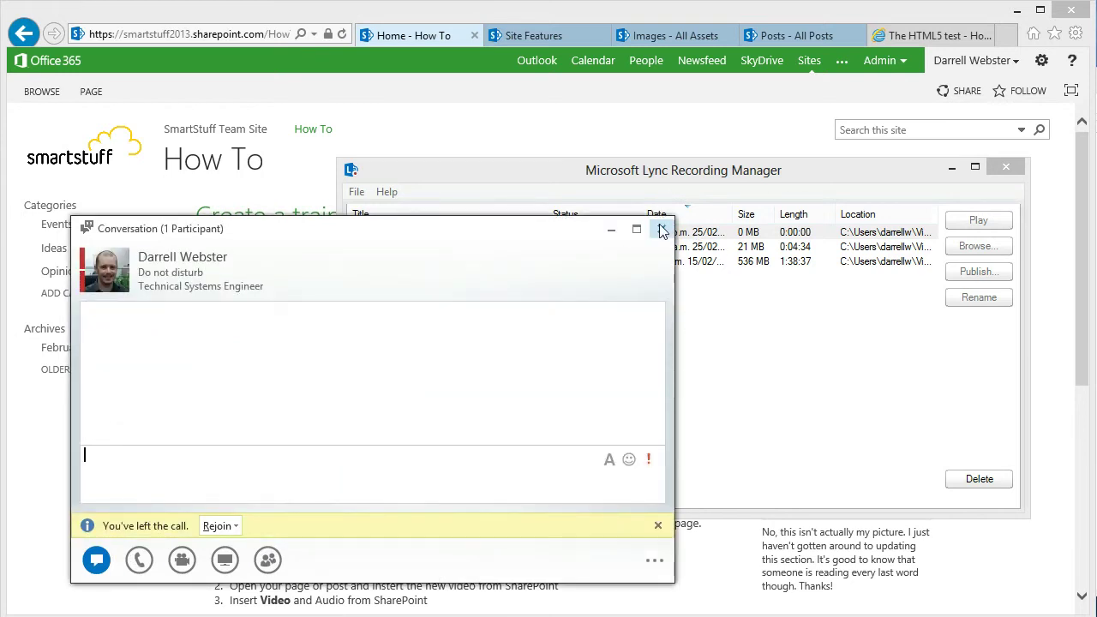
click(661, 229)
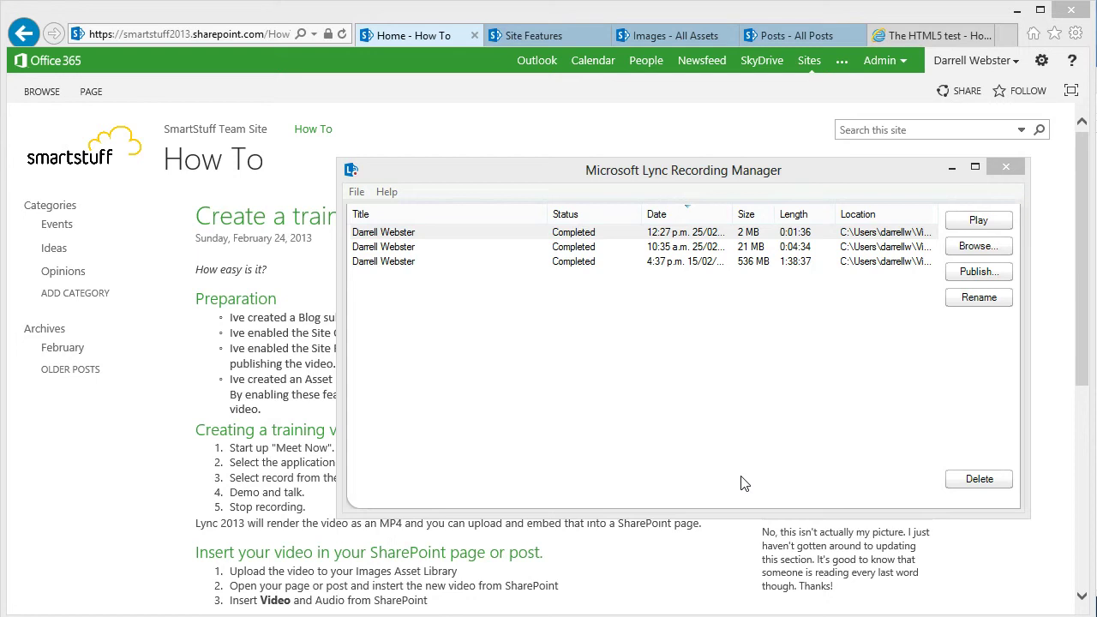
Step: Open the folder of the newest 1:36 recording and return to the Images library
click(454, 234)
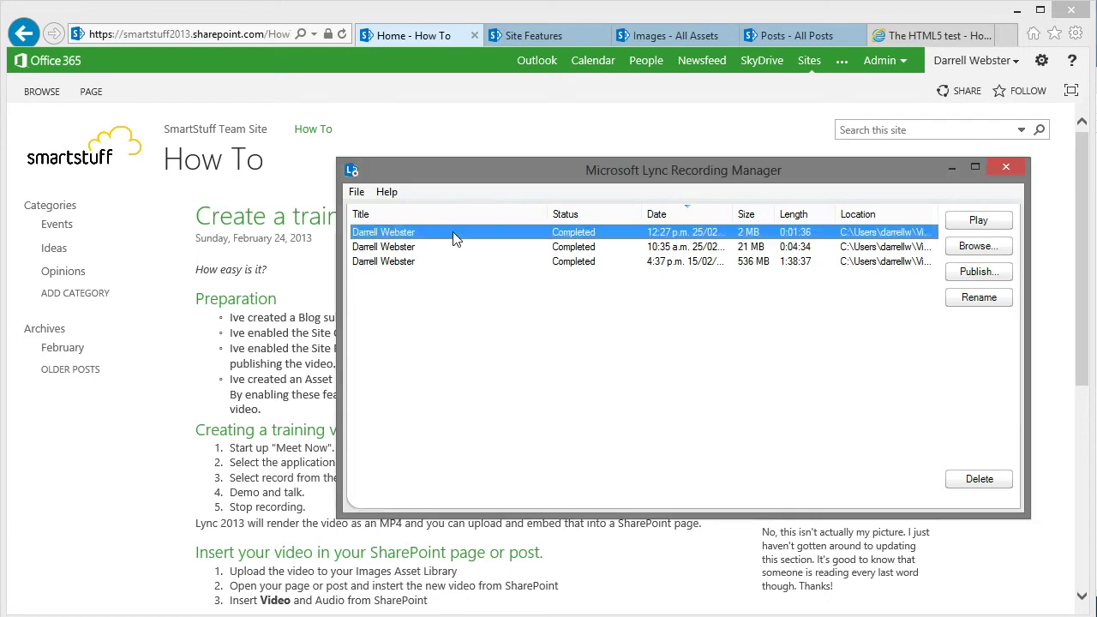
click(981, 249)
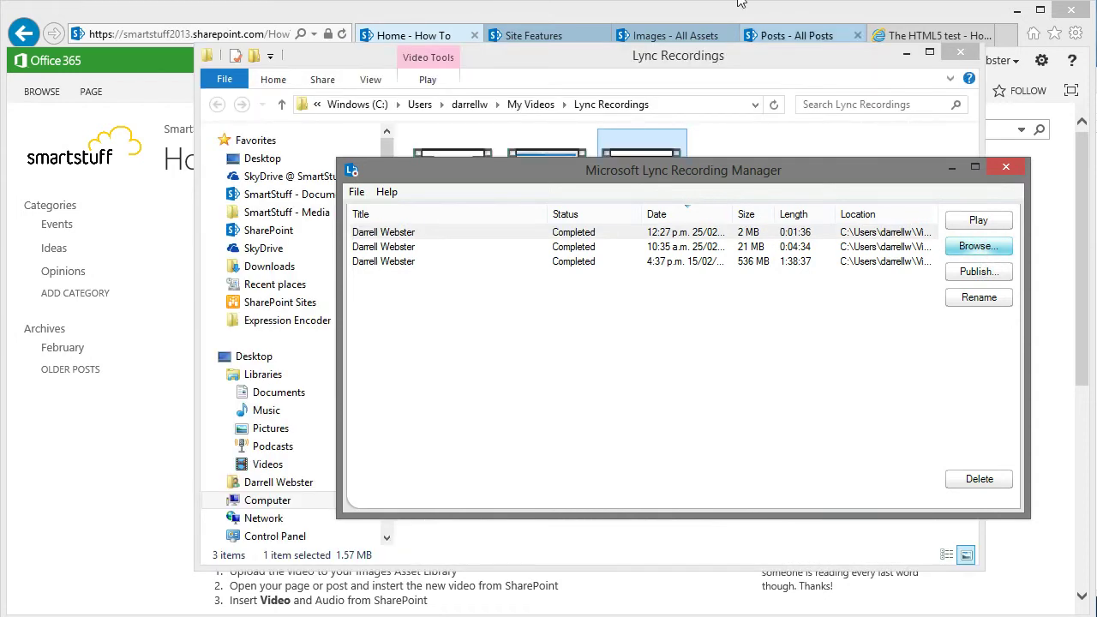
click(716, 17)
click(645, 36)
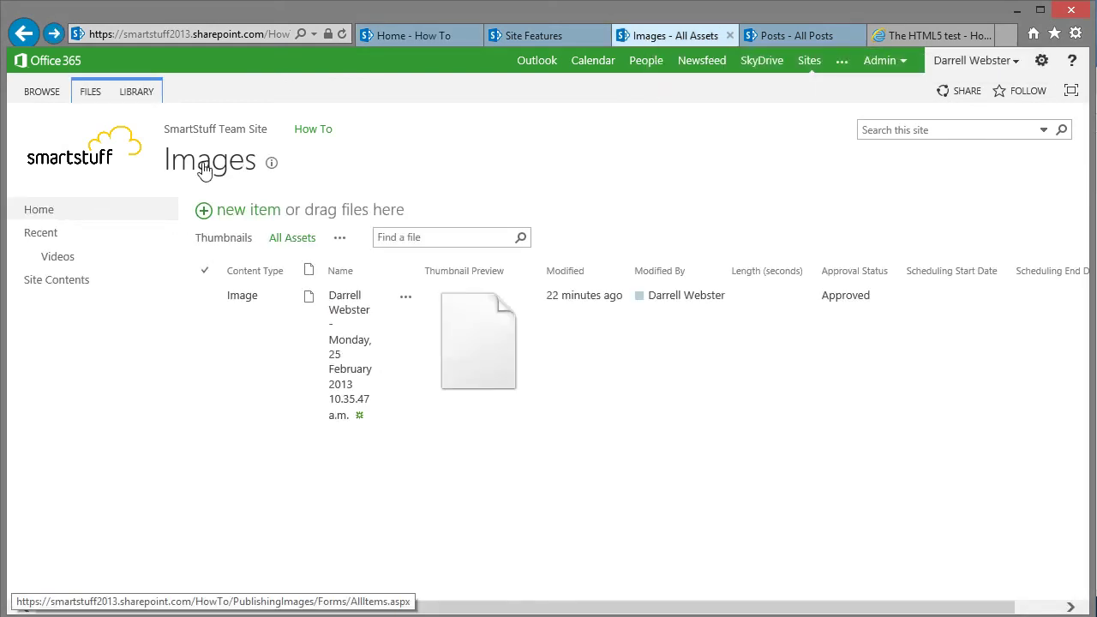
Step: Reopen the Images library from the site's Site contents page
click(1041, 63)
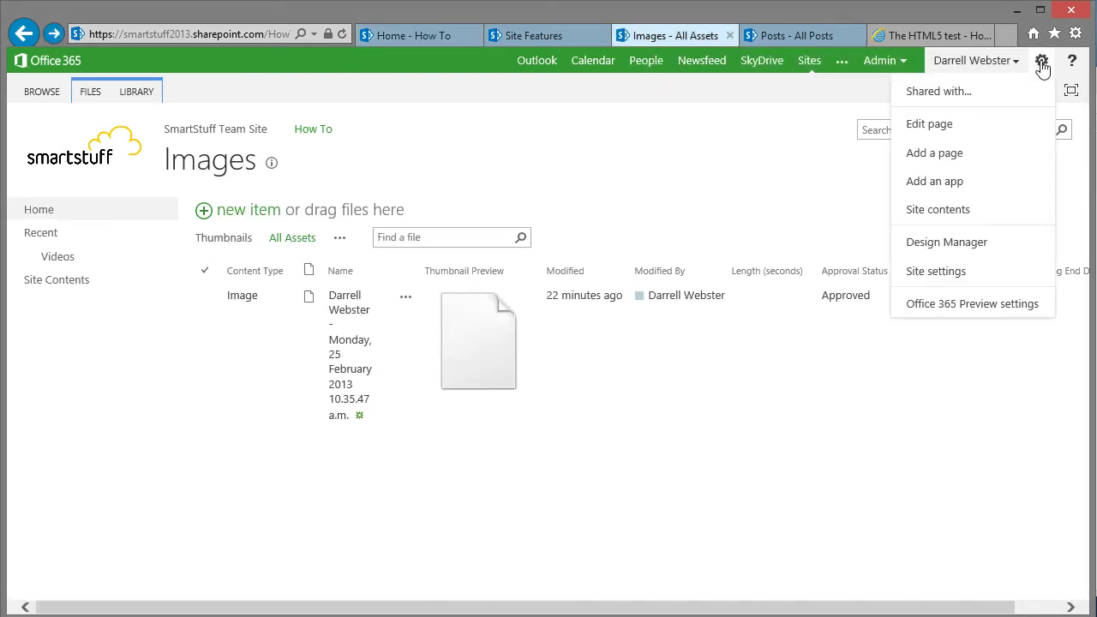
click(950, 211)
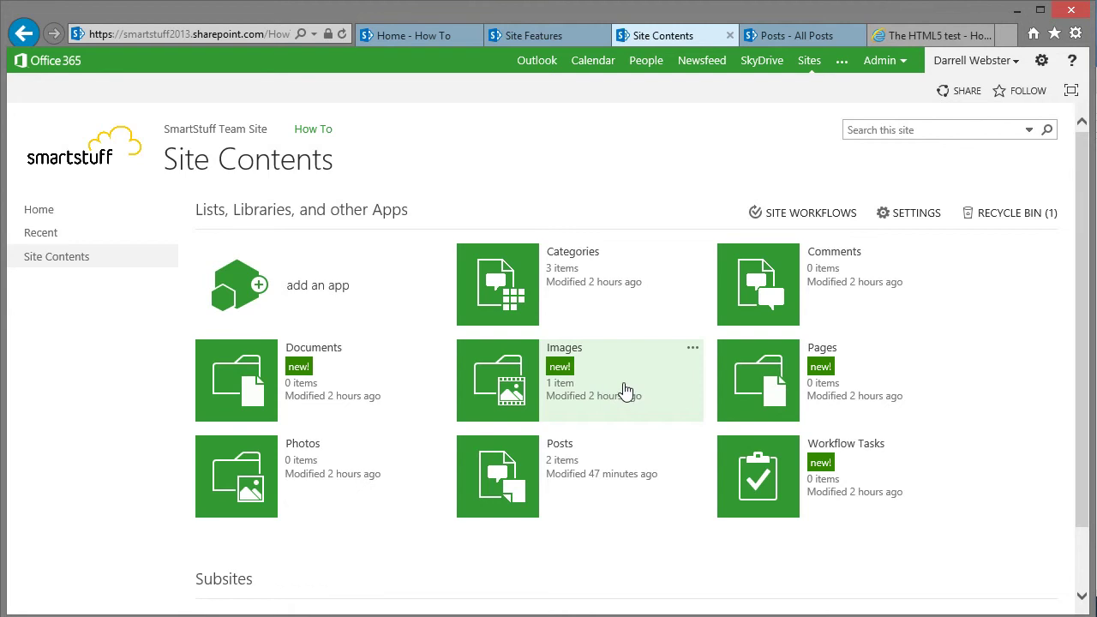
click(494, 403)
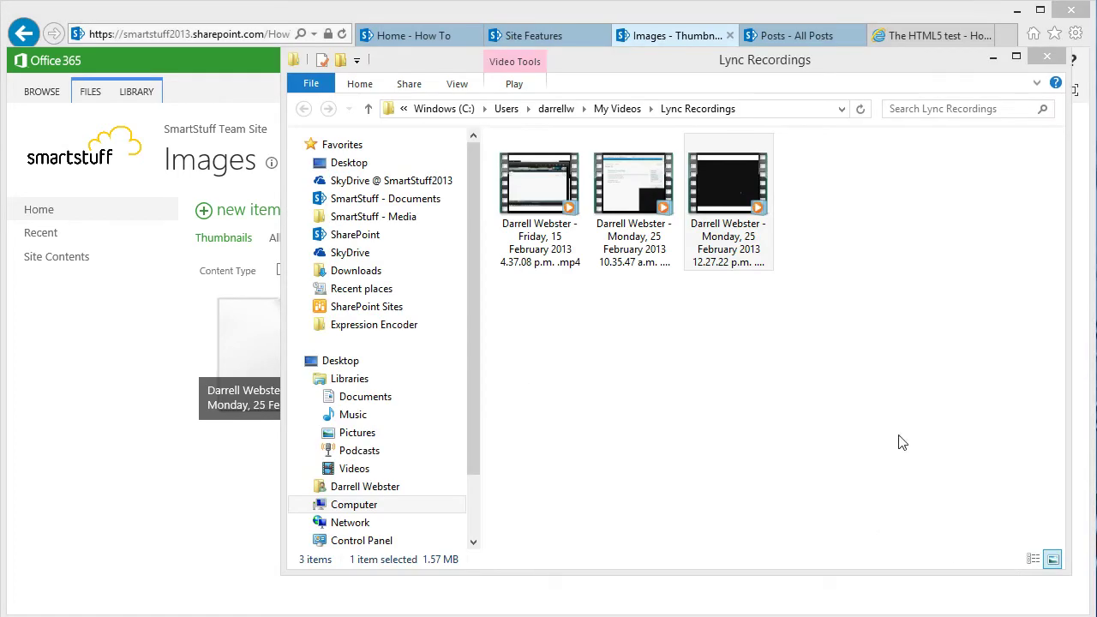
Step: Drag the 12.27.22 p.m. Lync recording MP4 onto the Images library page
click(739, 183)
drag(733, 182, 242, 262)
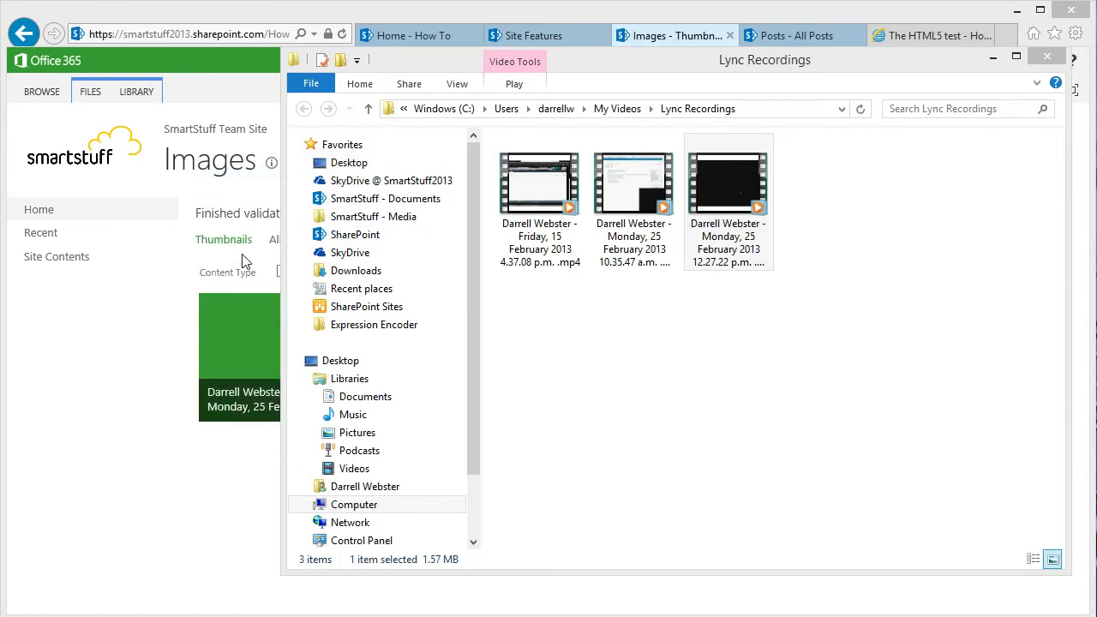
click(226, 533)
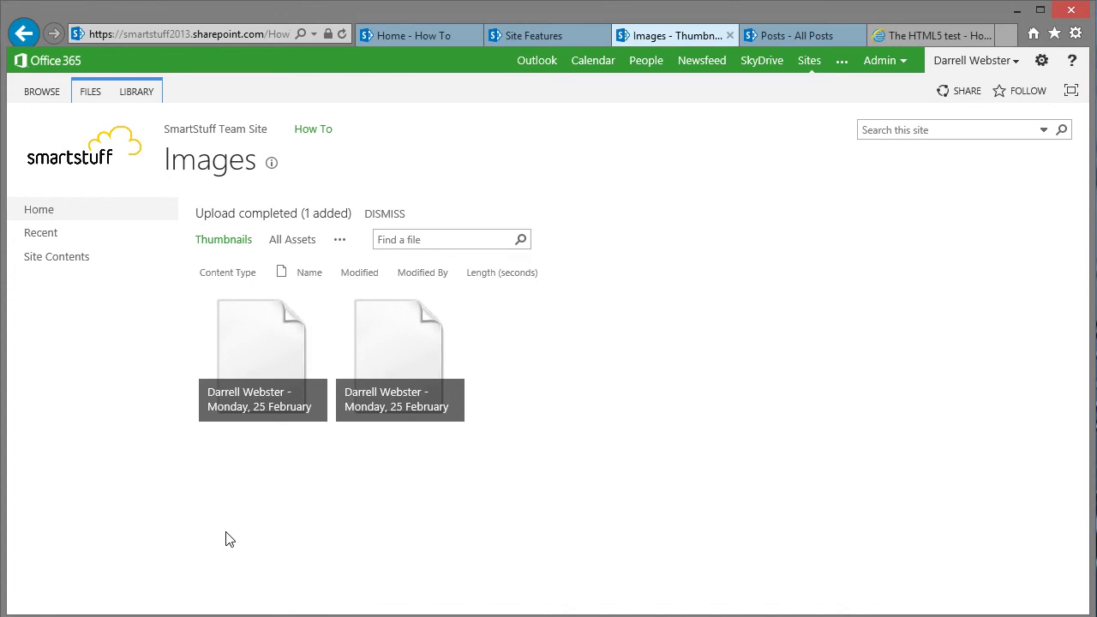
Step: Open the 'Create a training video using Lync' post for editing from Manage posts
click(409, 35)
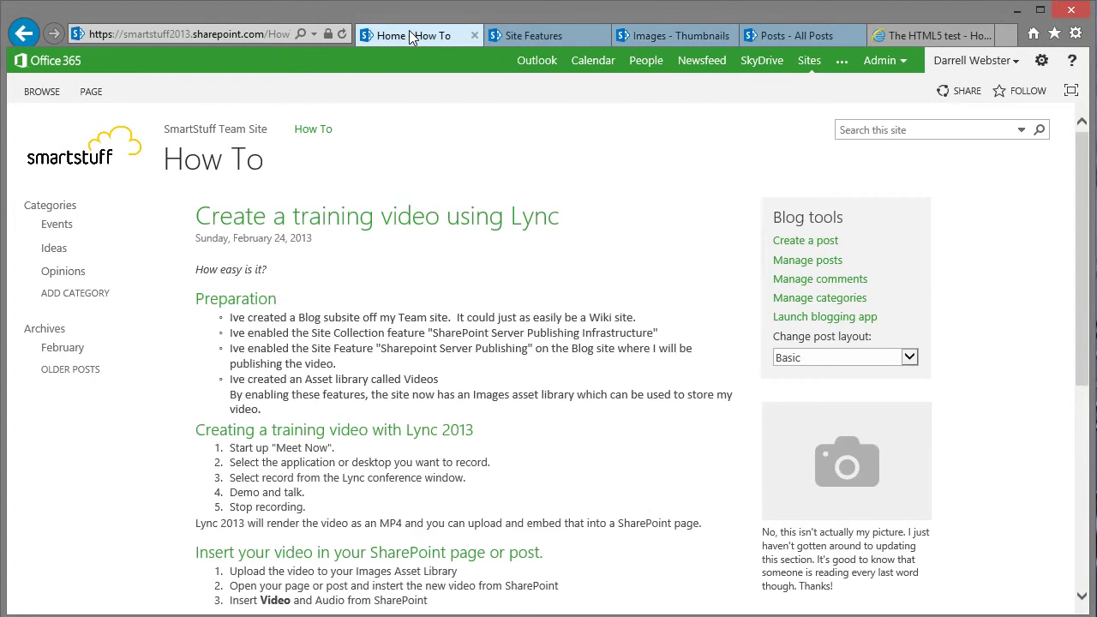
scroll(557, 299, down, 1)
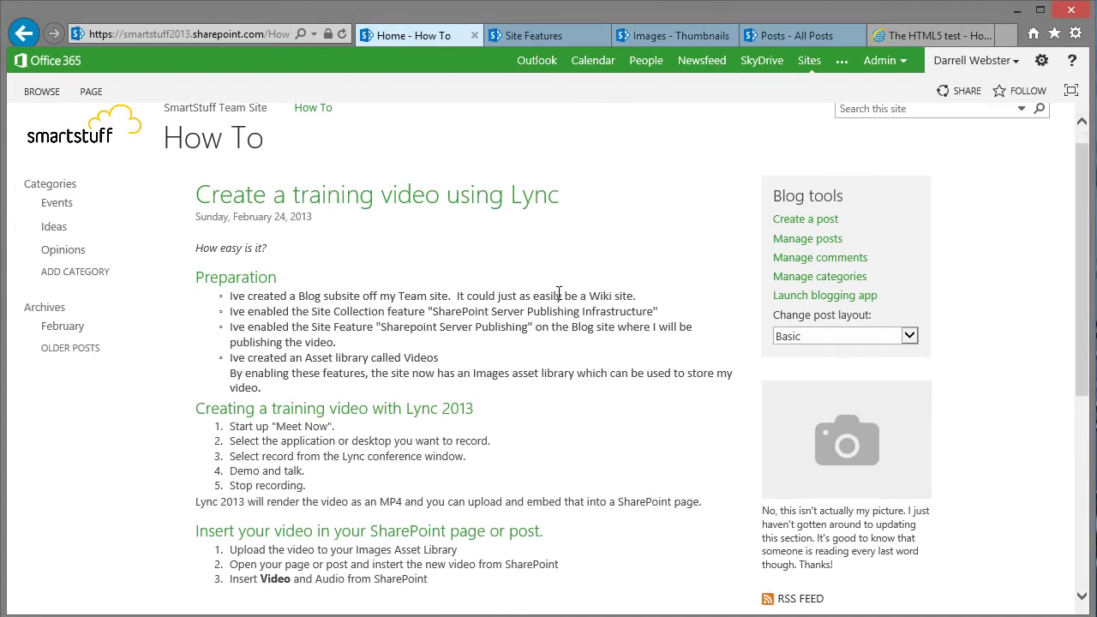
click(814, 244)
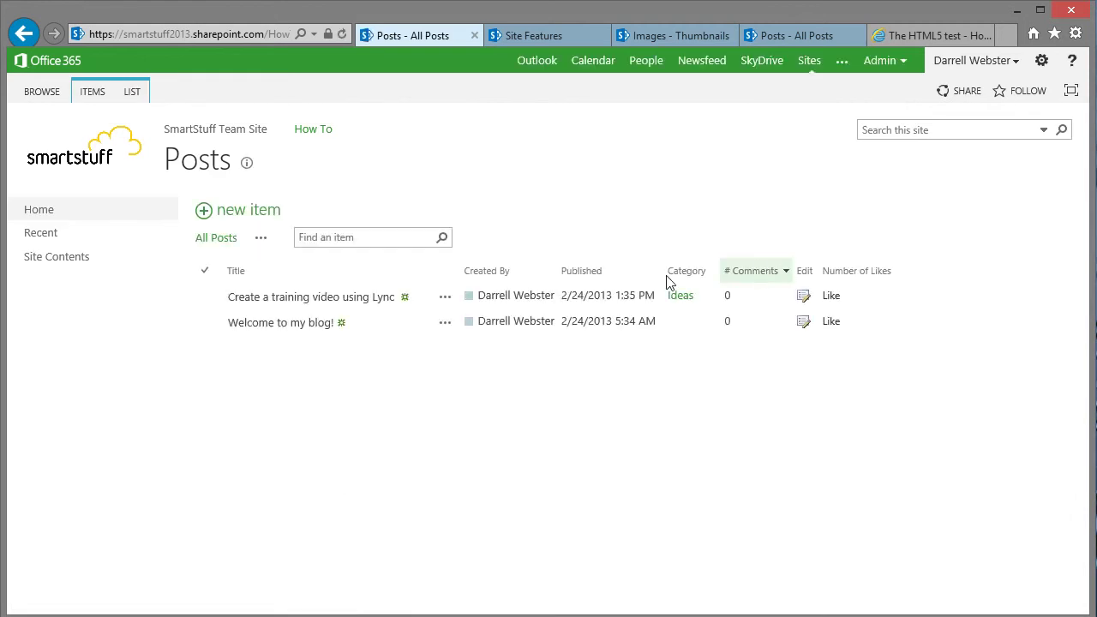
click(446, 299)
click(446, 299)
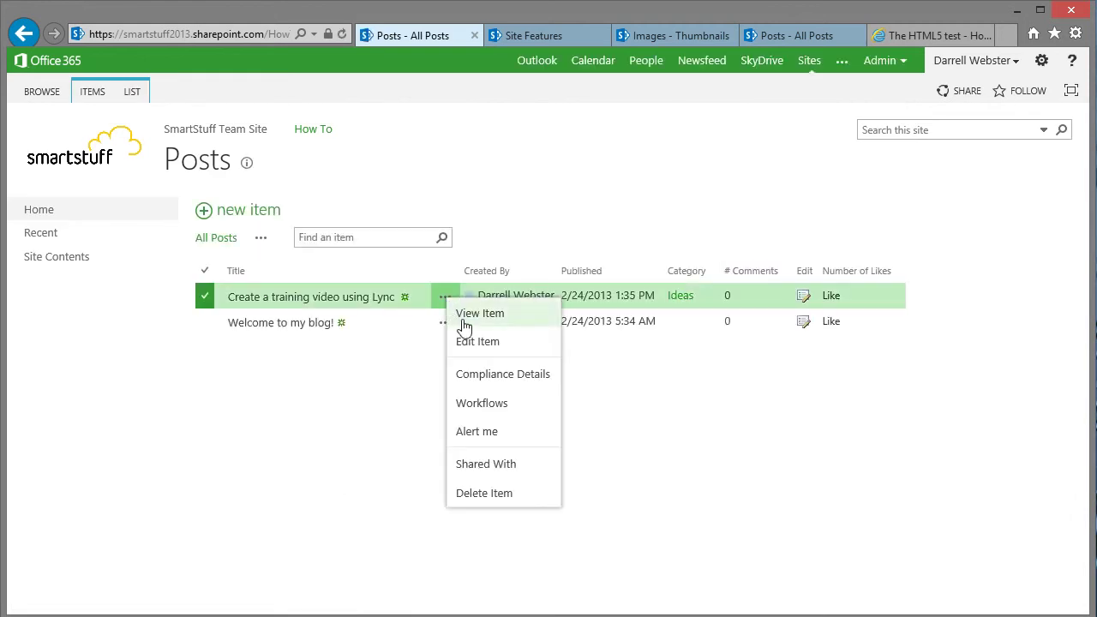
click(468, 341)
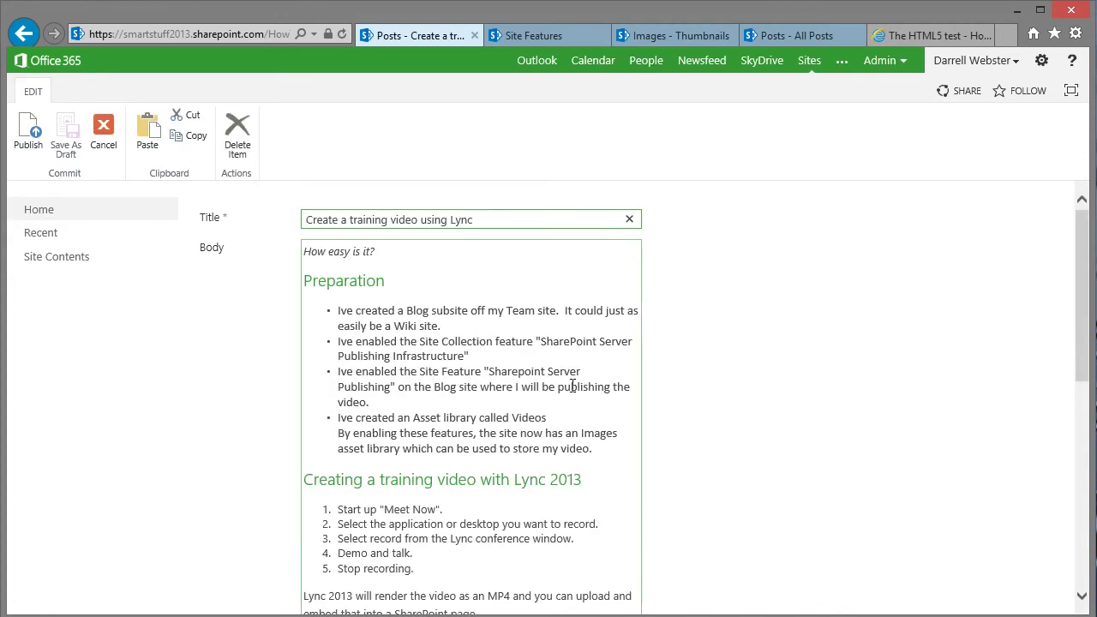
Step: Place the cursor below the post's last numbered list and show the Insert options
click(512, 417)
scroll(512, 414, down, 3)
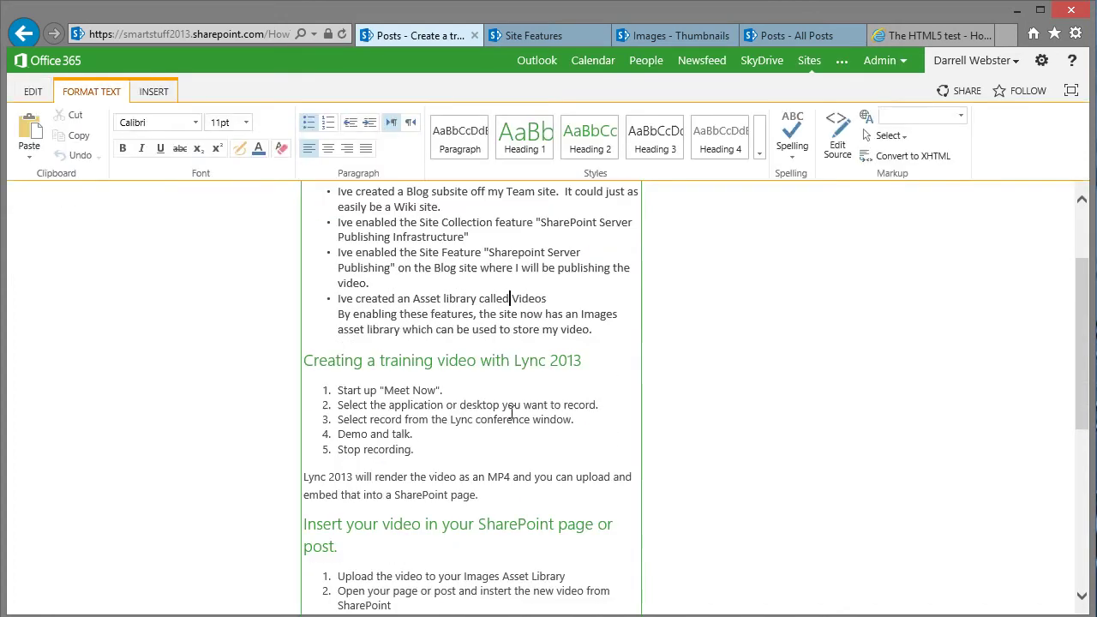
scroll(511, 414, down, 3)
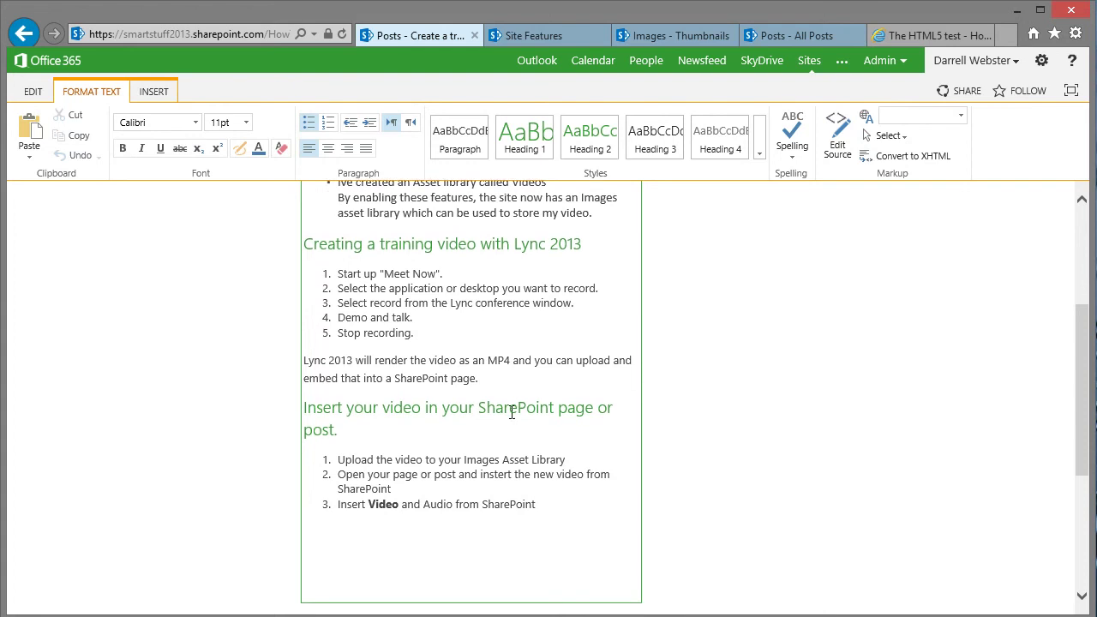
click(412, 538)
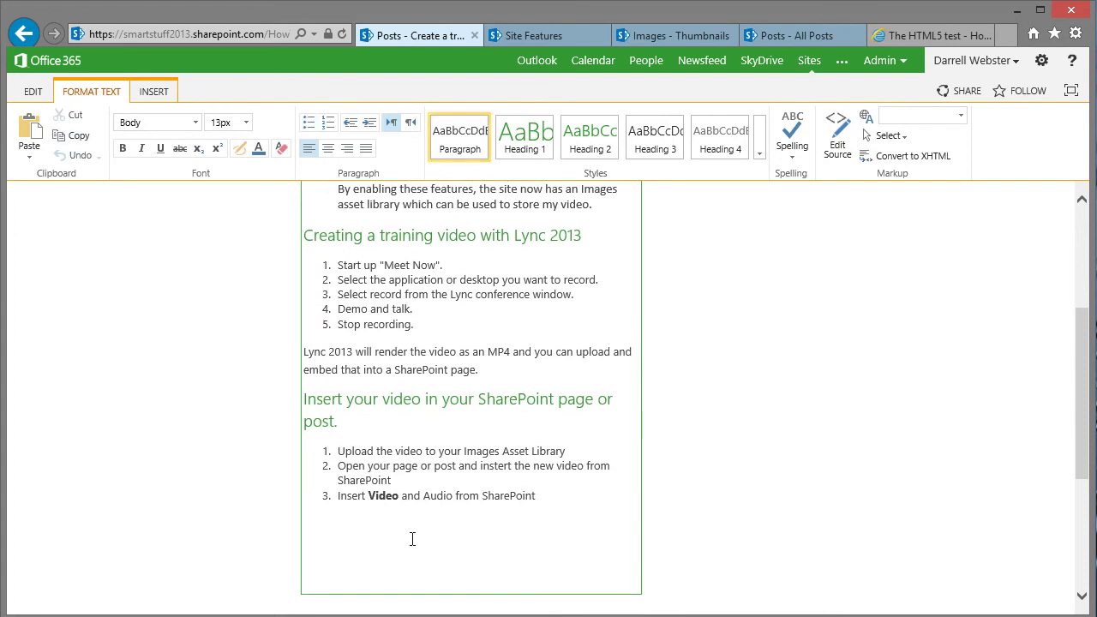
click(153, 92)
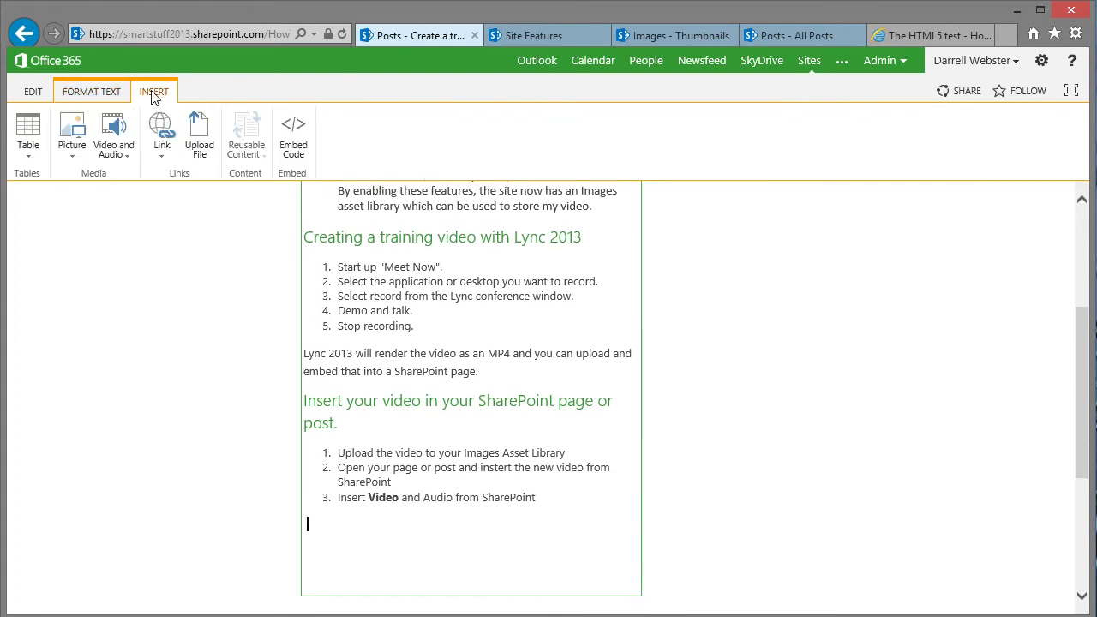
Step: Embed the newly uploaded MP4 recording from the Images library as a video below the post's final numbered list
click(125, 163)
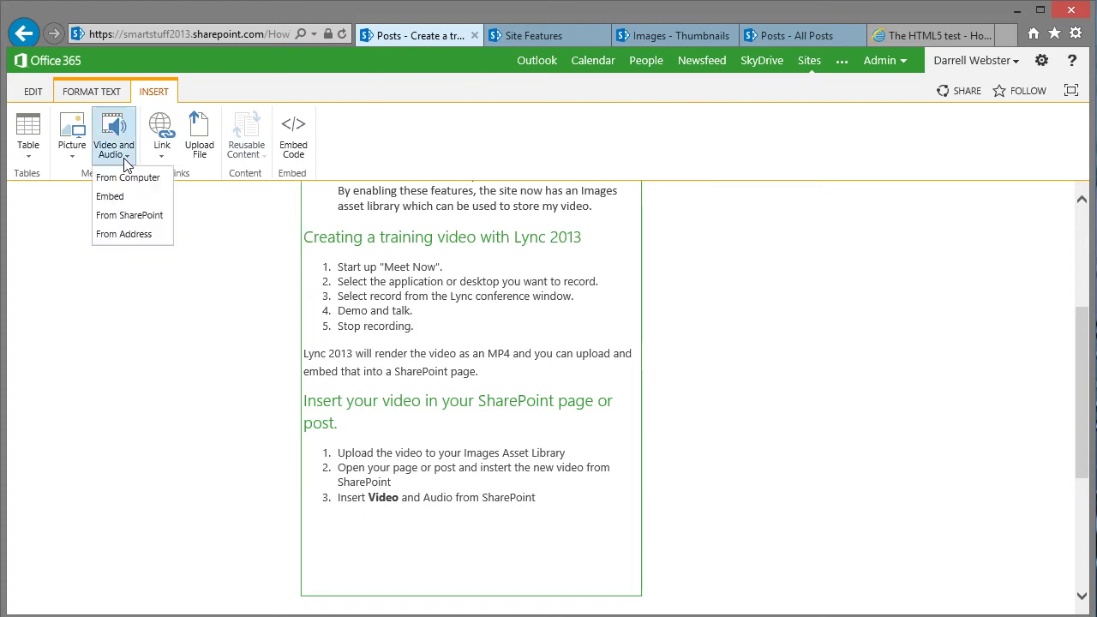
click(127, 219)
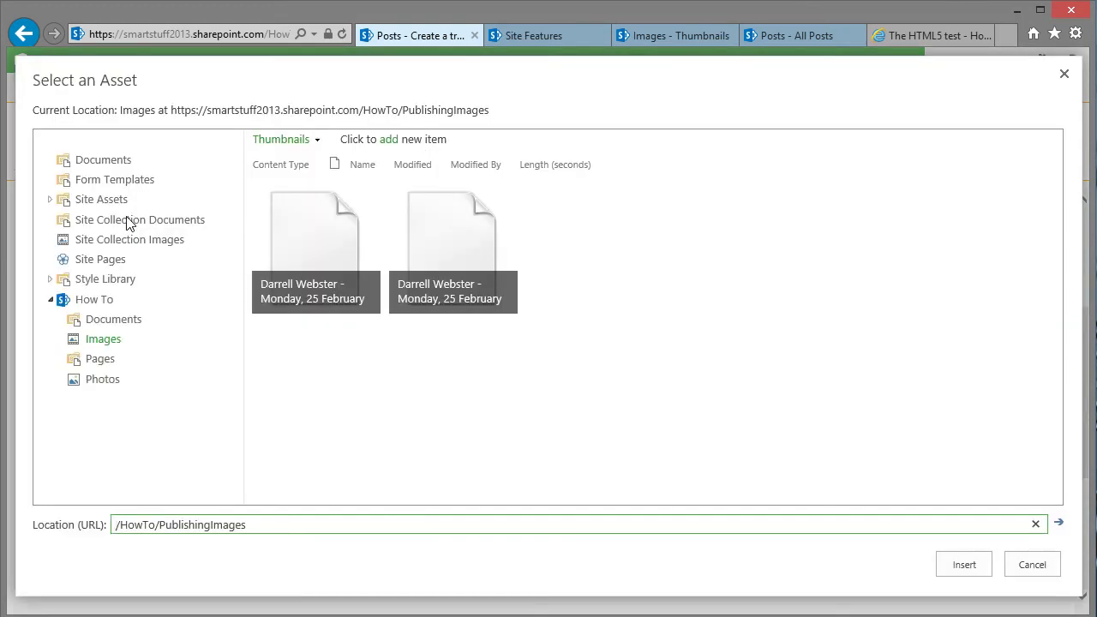
click(456, 255)
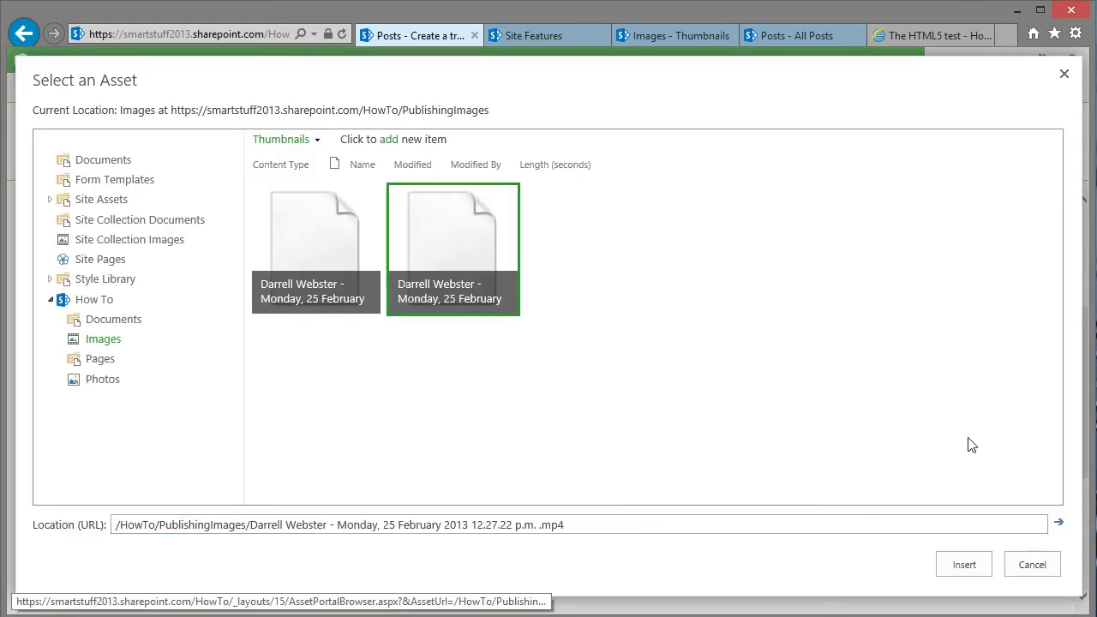
click(965, 568)
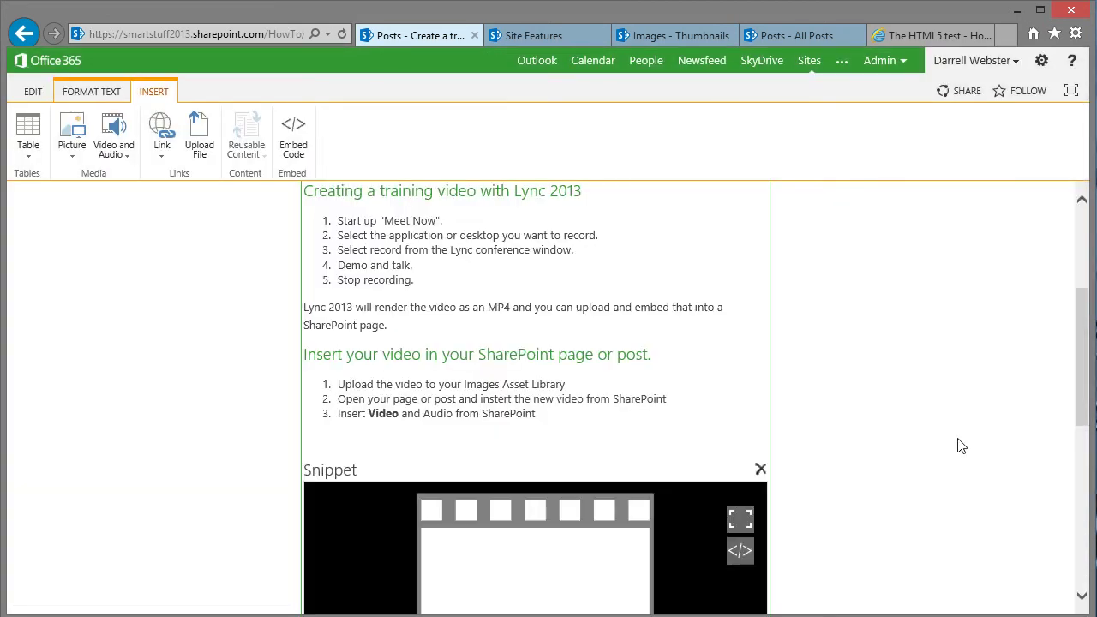
scroll(960, 445, down, 2)
scroll(961, 445, down, 1)
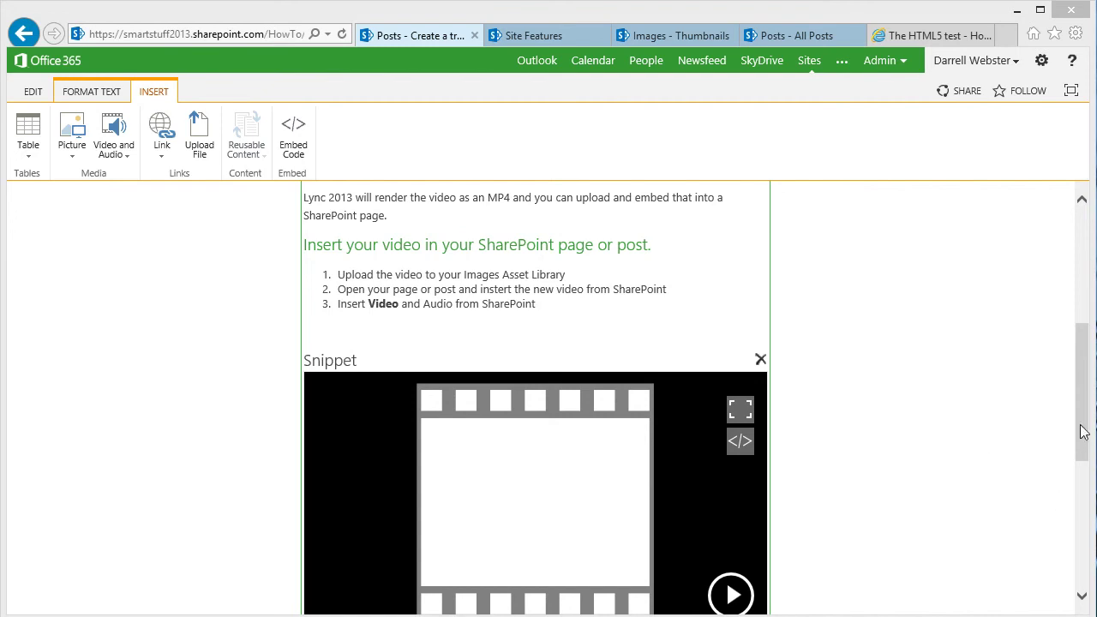
drag(1082, 431, 1081, 566)
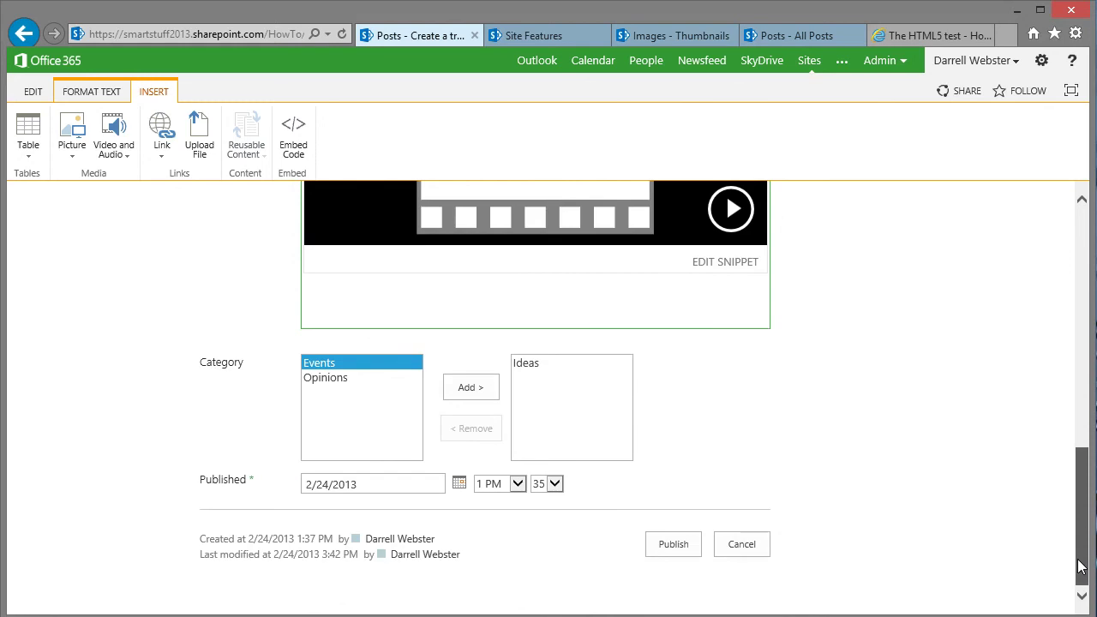
Step: Publish the updated post and check its embedded video player on the How To blog page
click(679, 545)
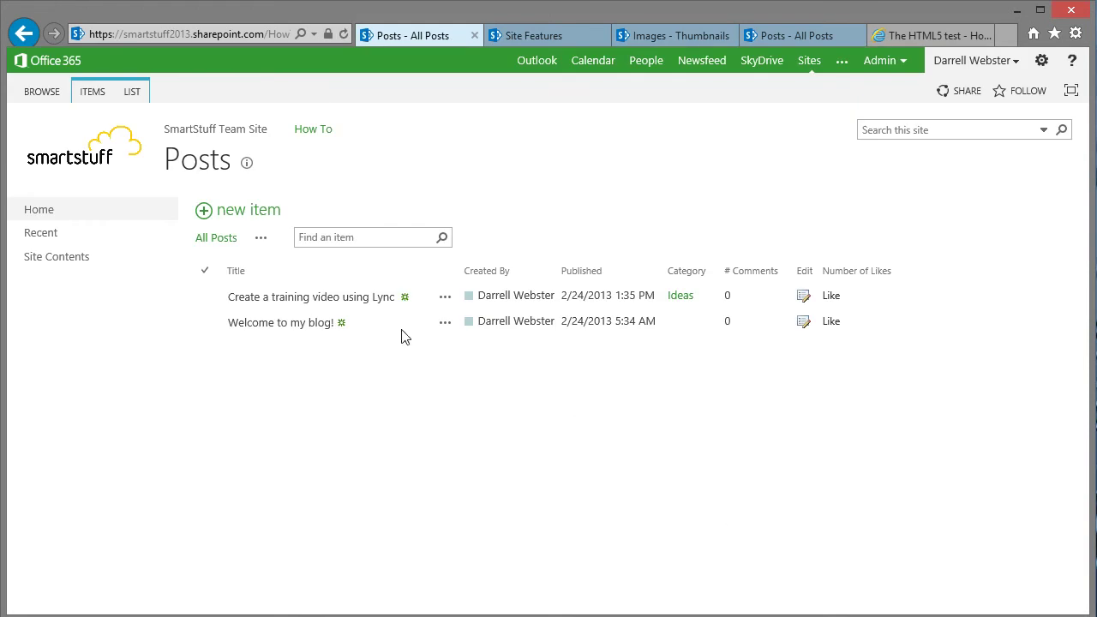
click(307, 131)
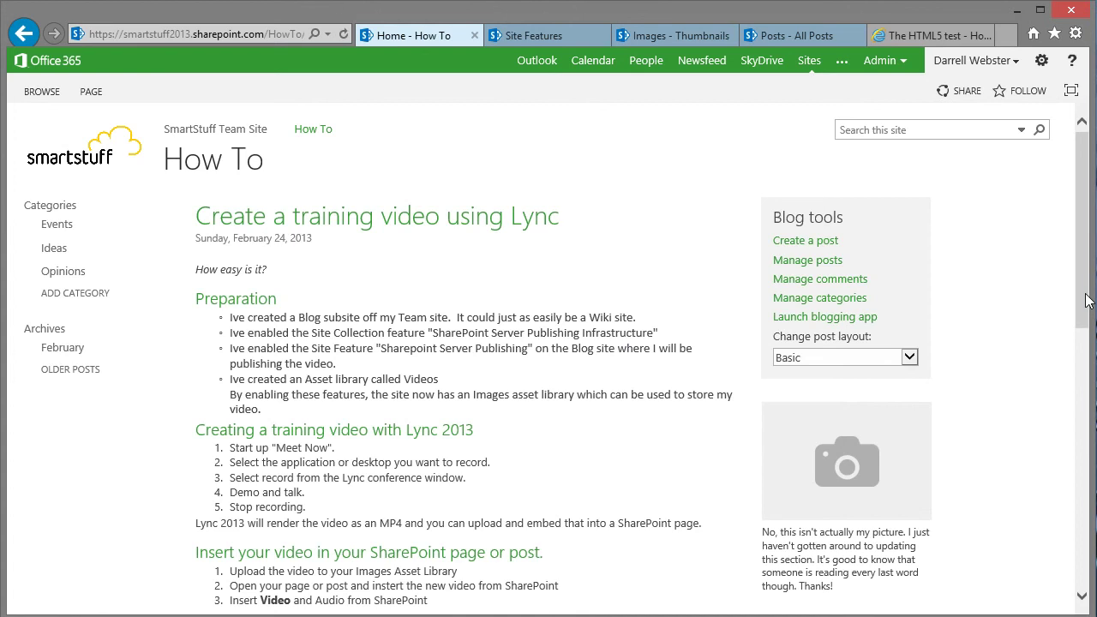
drag(1083, 302, 1081, 447)
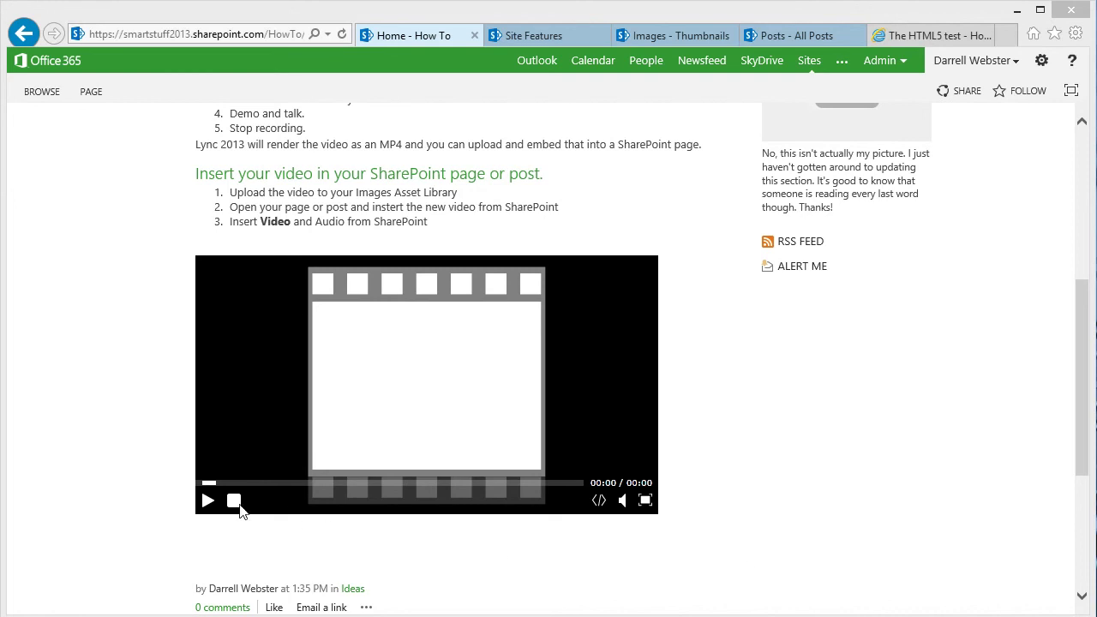
click(208, 502)
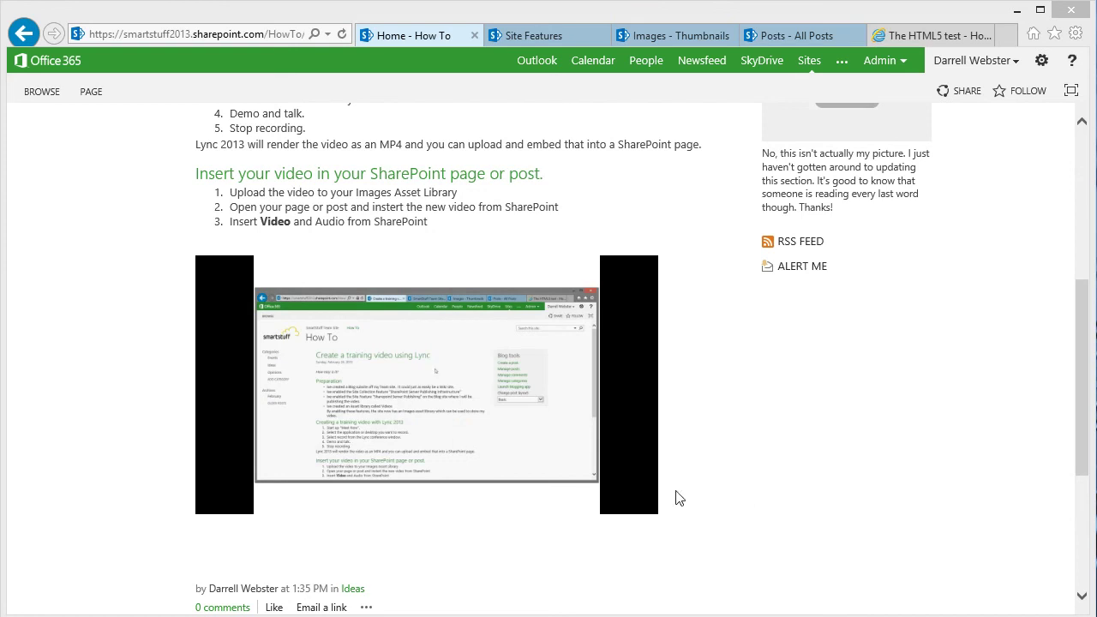
mouse_move(648, 499)
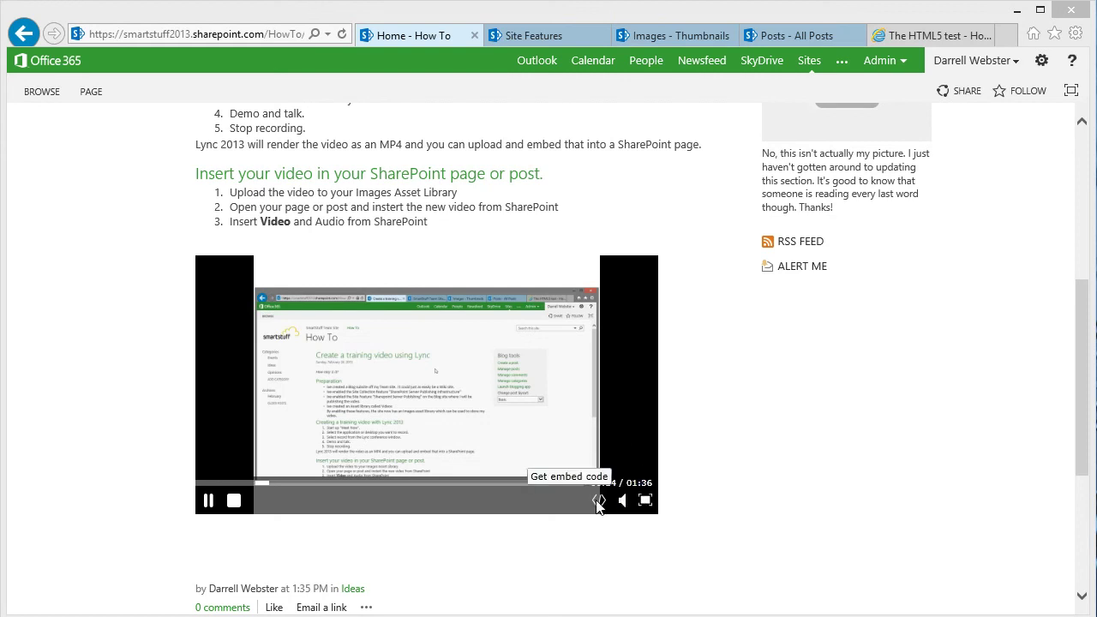
click(597, 501)
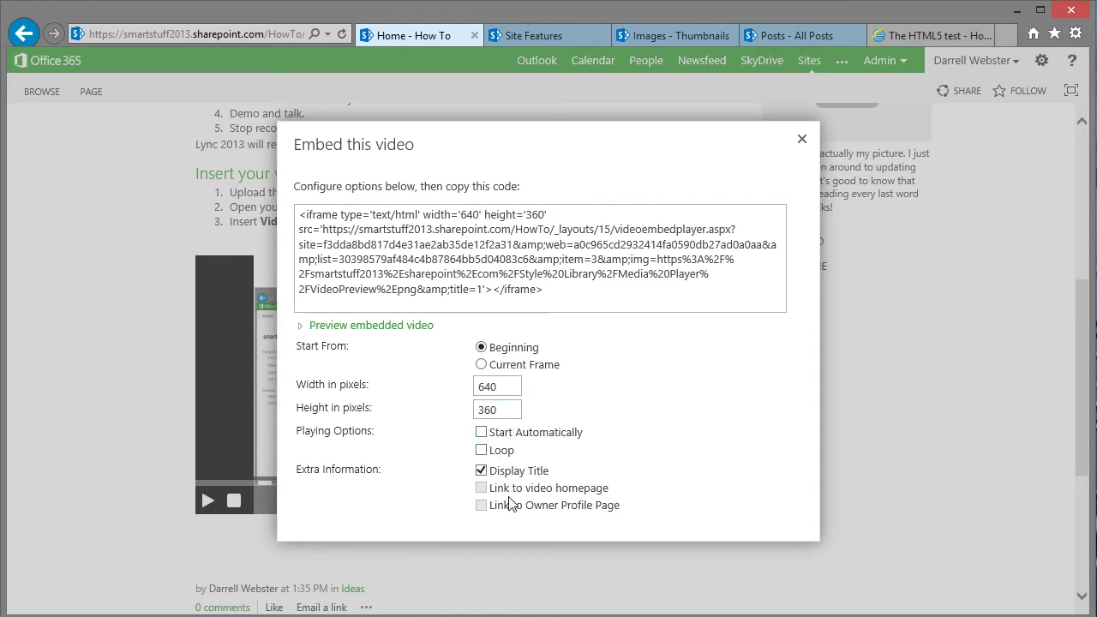
click(802, 140)
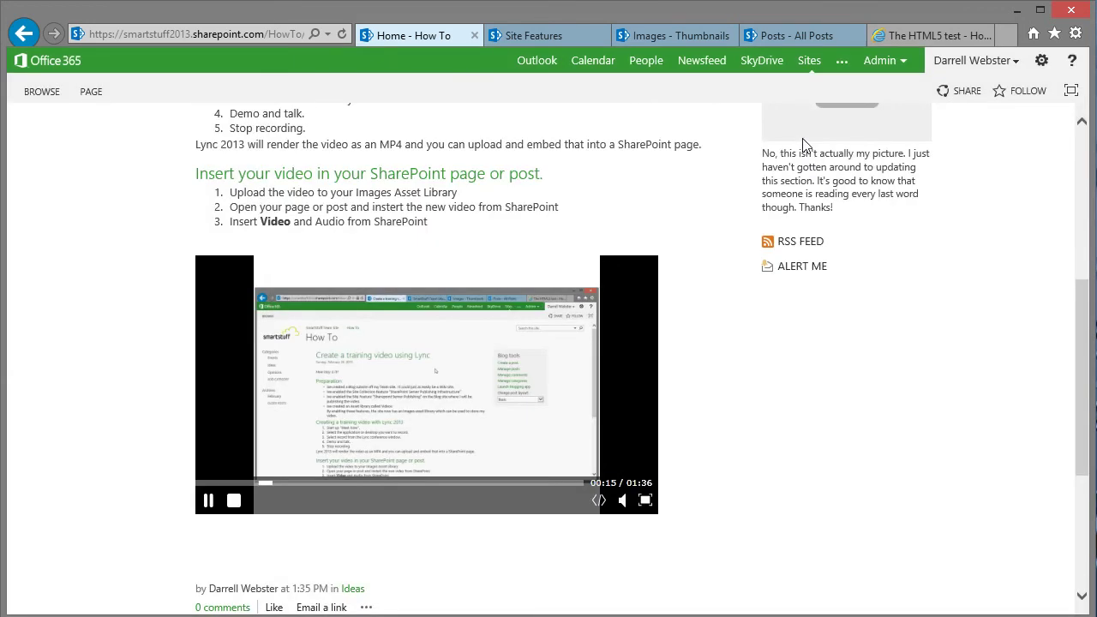
click(234, 500)
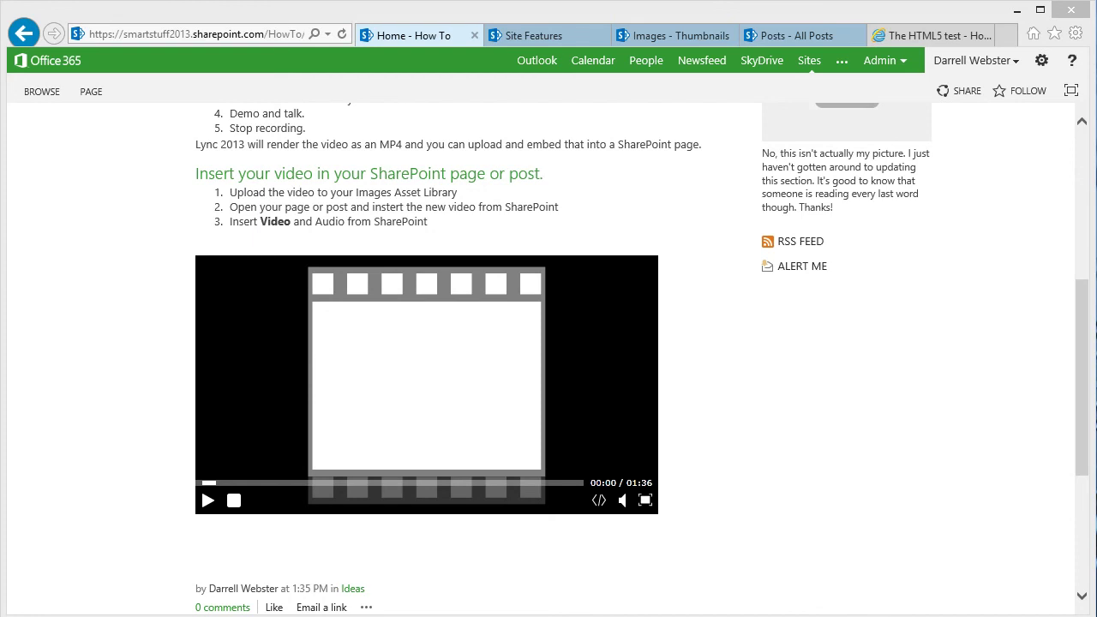
click(854, 595)
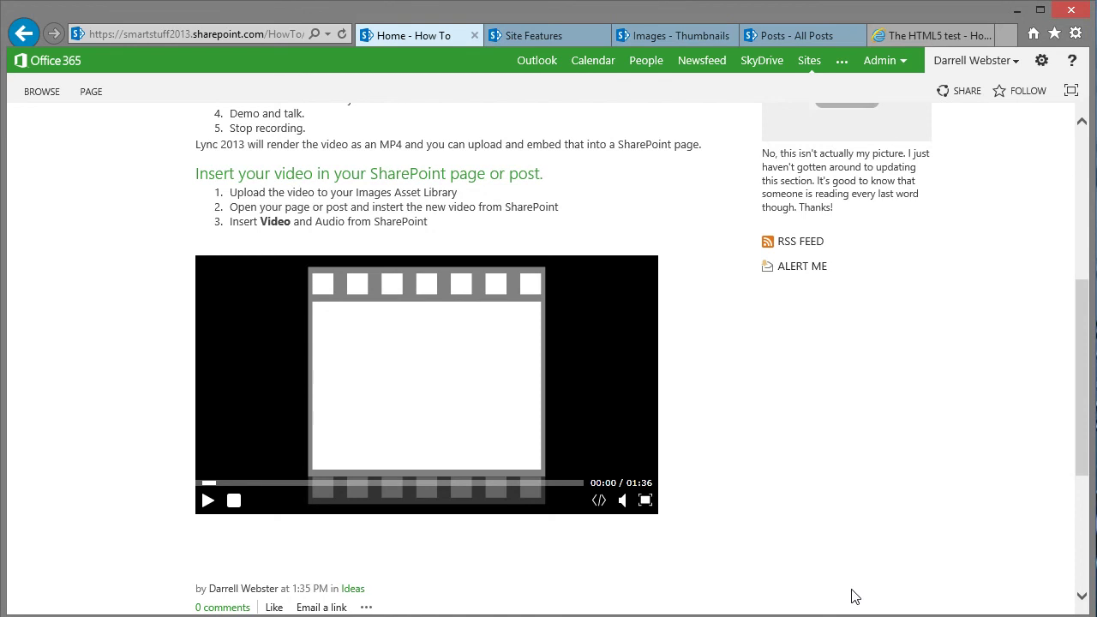
scroll(854, 595, down, 1)
scroll(855, 595, down, 1)
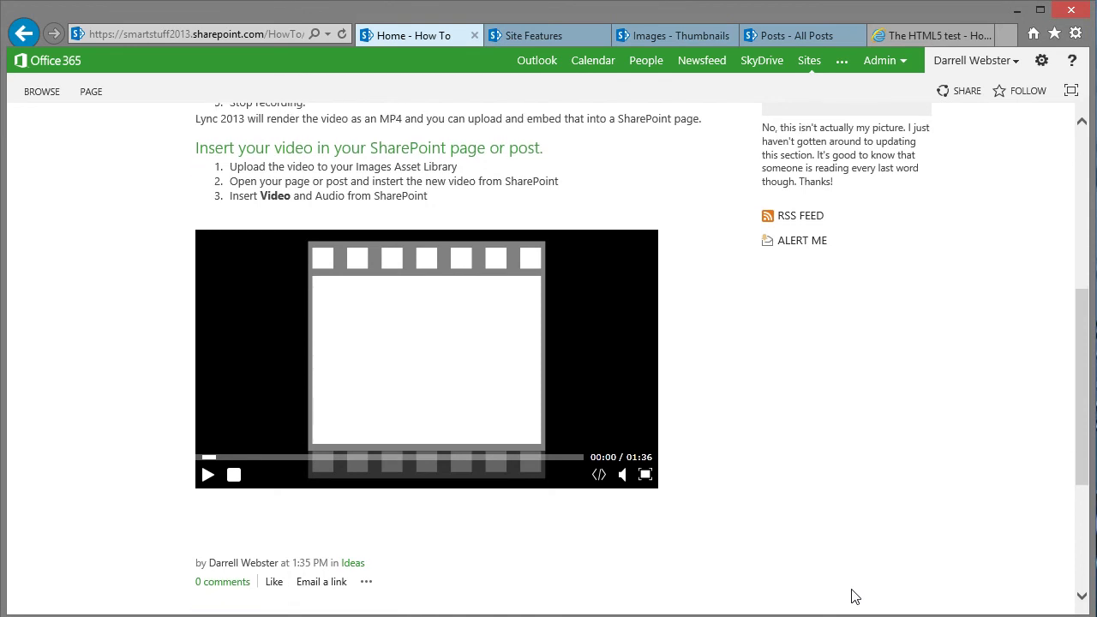